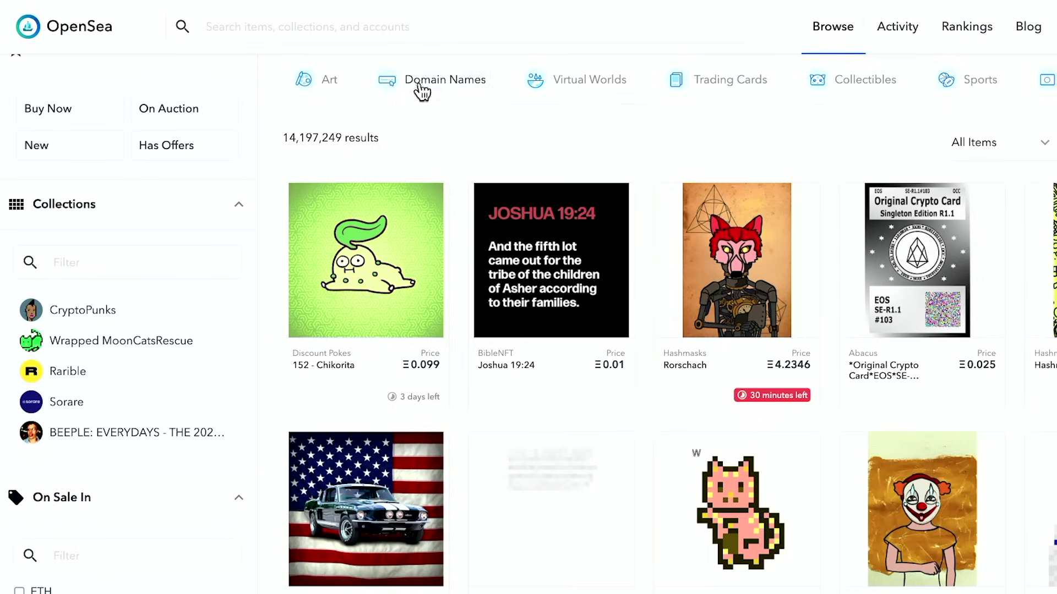
View the Art category listings, then the Domain Names listings
left_click(329, 77)
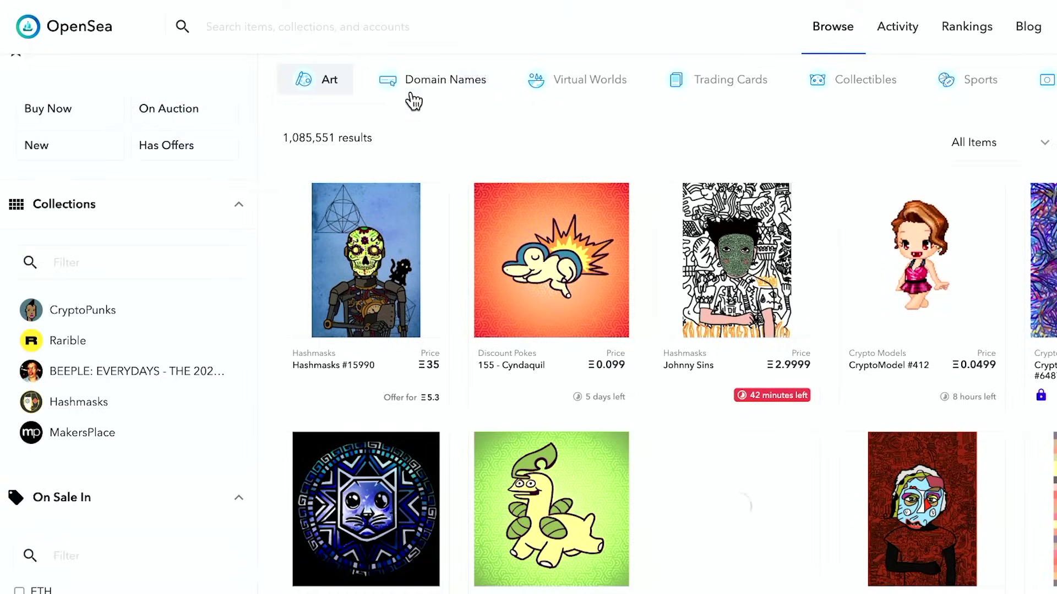
left_click(411, 95)
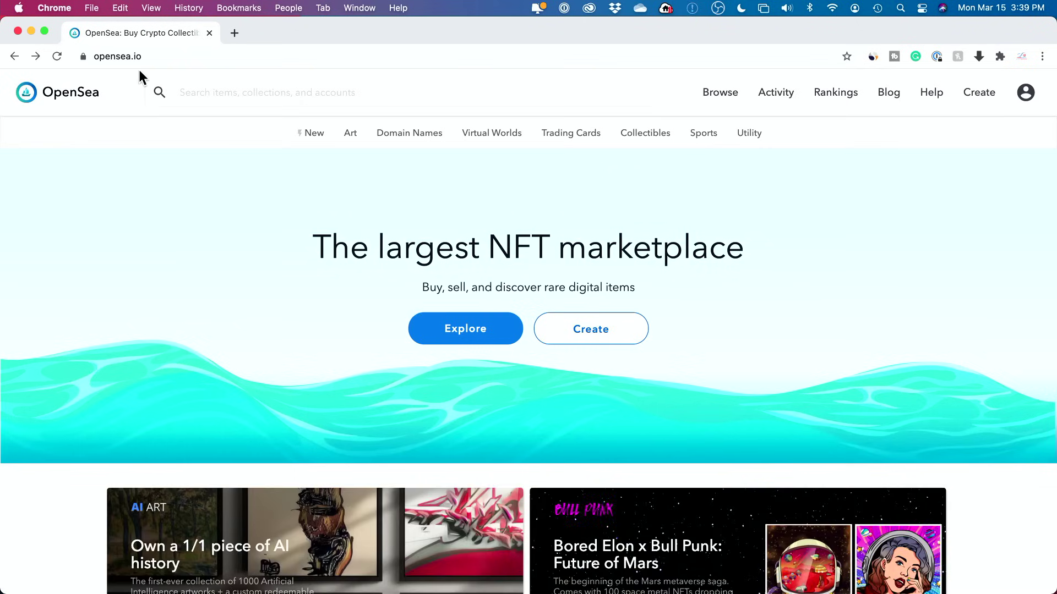
Open Explore to list all 14,197,249 items and scroll through the asset grid
mouse_move(410, 135)
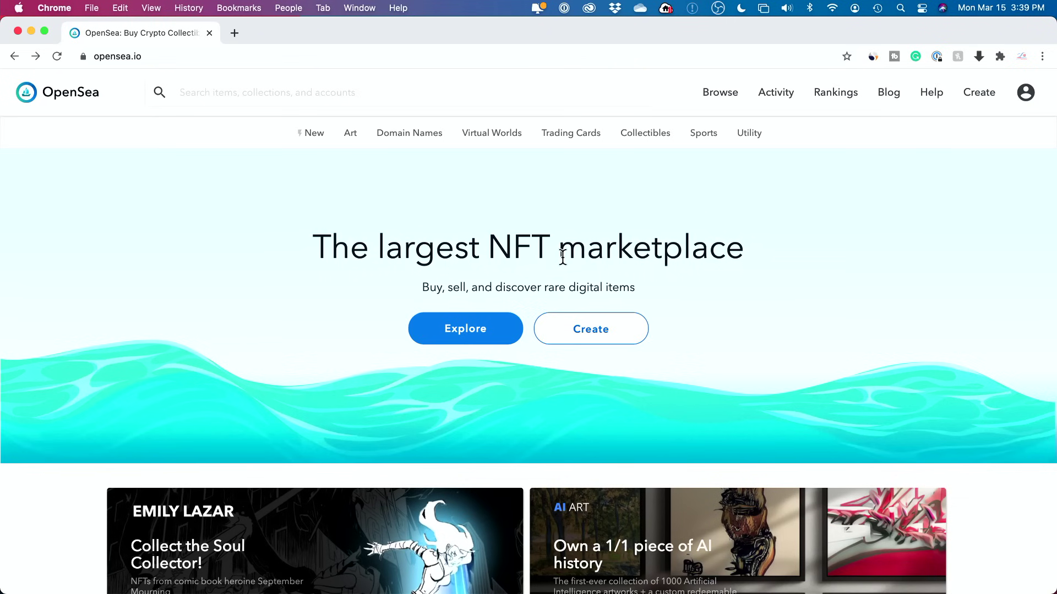
left_click(481, 333)
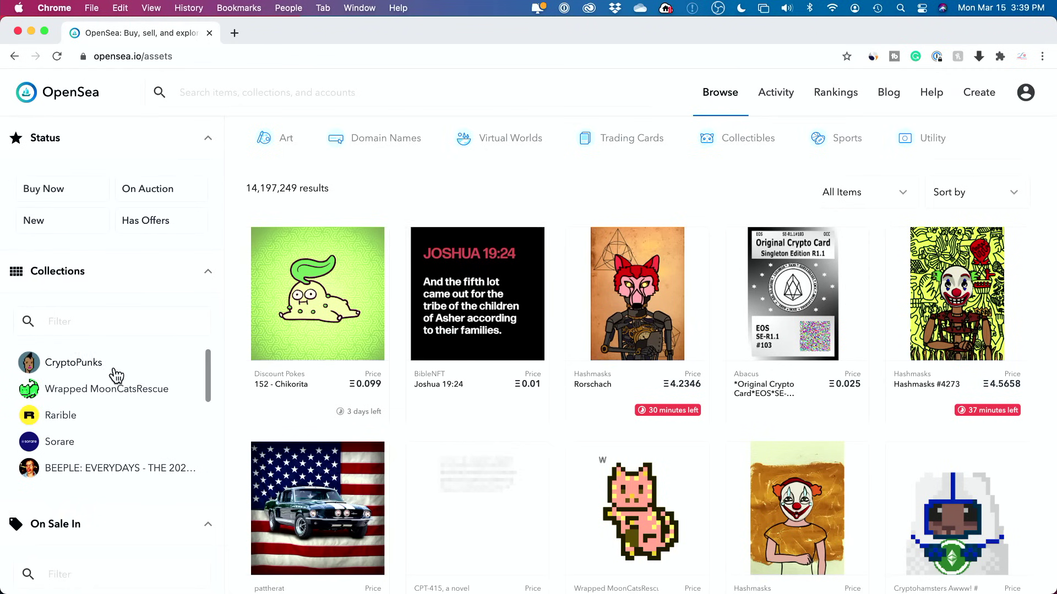
scroll(103, 493, "down", 10)
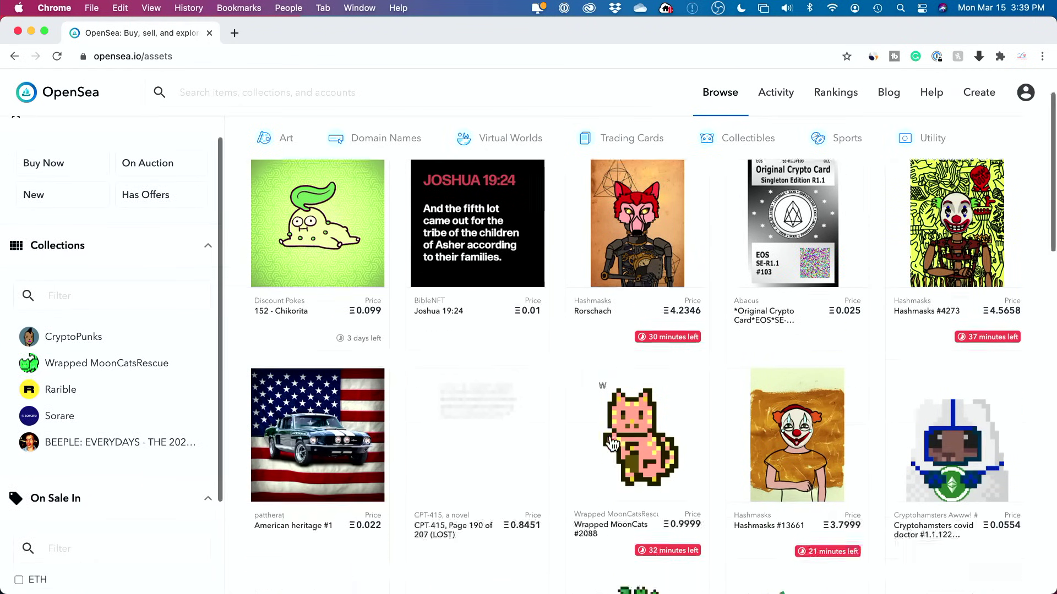
scroll(610, 442, "down", 2)
scroll(609, 441, "up", 10)
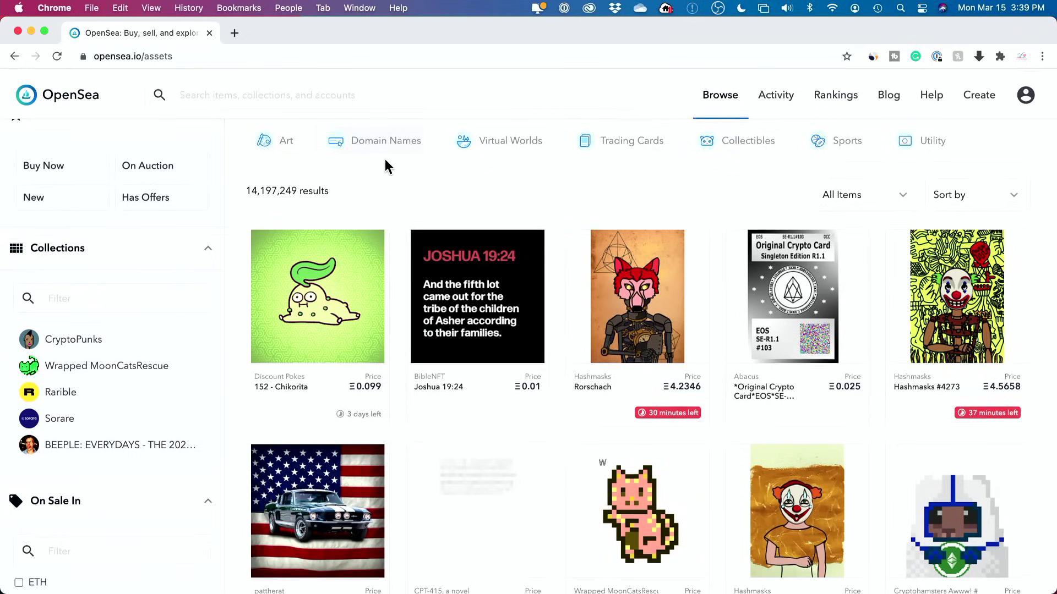
scroll(293, 149, "down", 1)
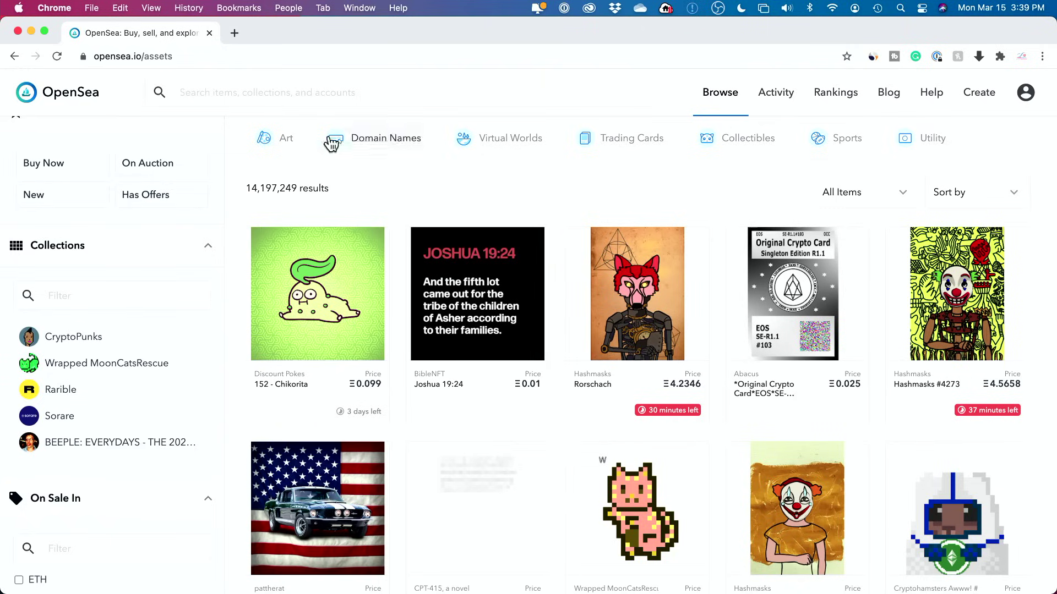
Filter by Art, Domain Names, Virtual Worlds, Trading Cards and Collectibles, then open BASTARD GAN PUNK V2 #6921
left_click(285, 137)
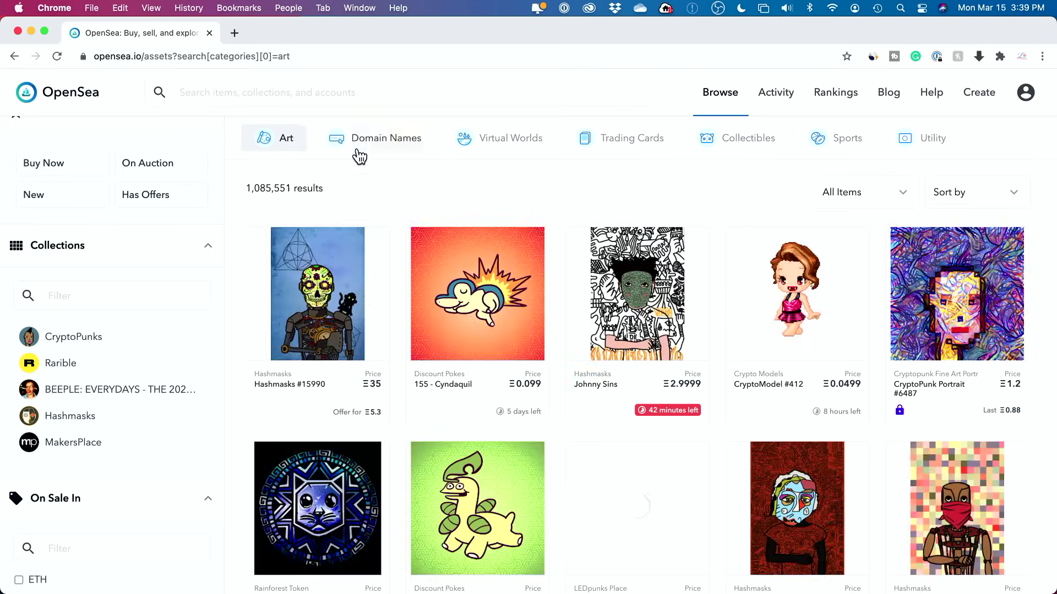
left_click(358, 156)
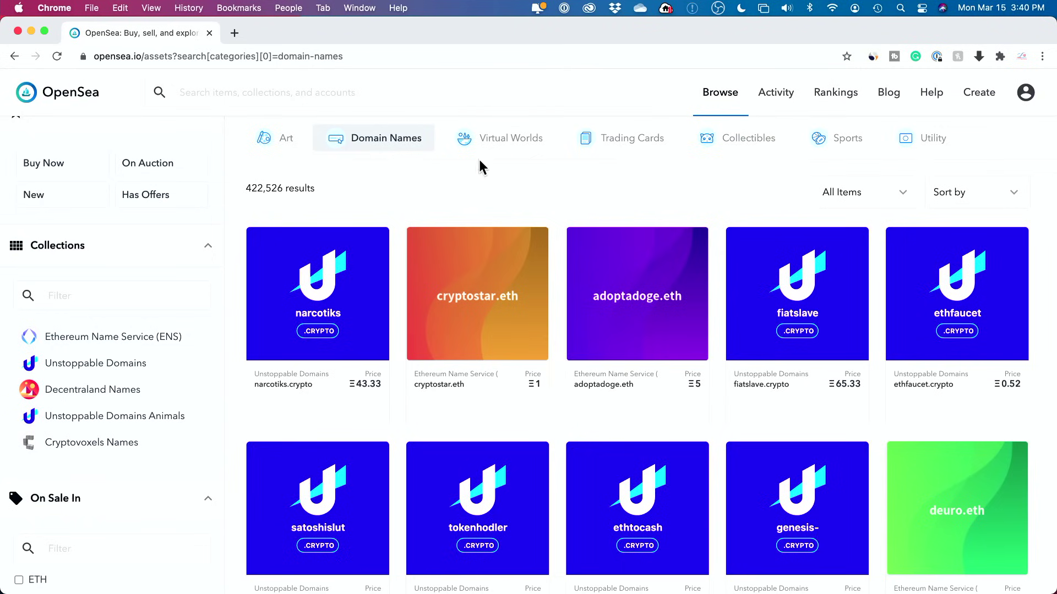
left_click(479, 154)
left_click(649, 150)
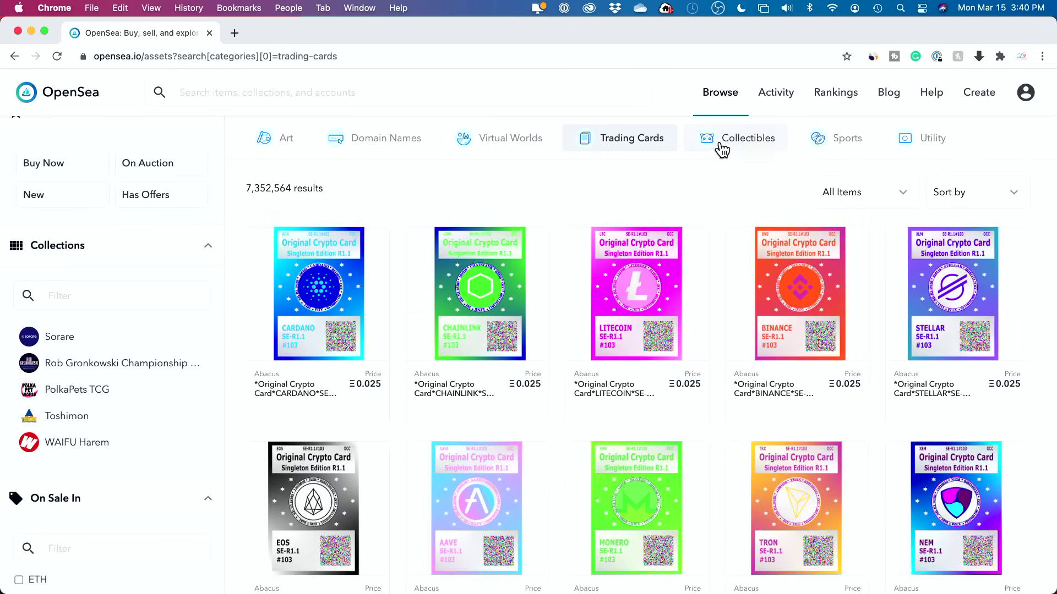
left_click(745, 148)
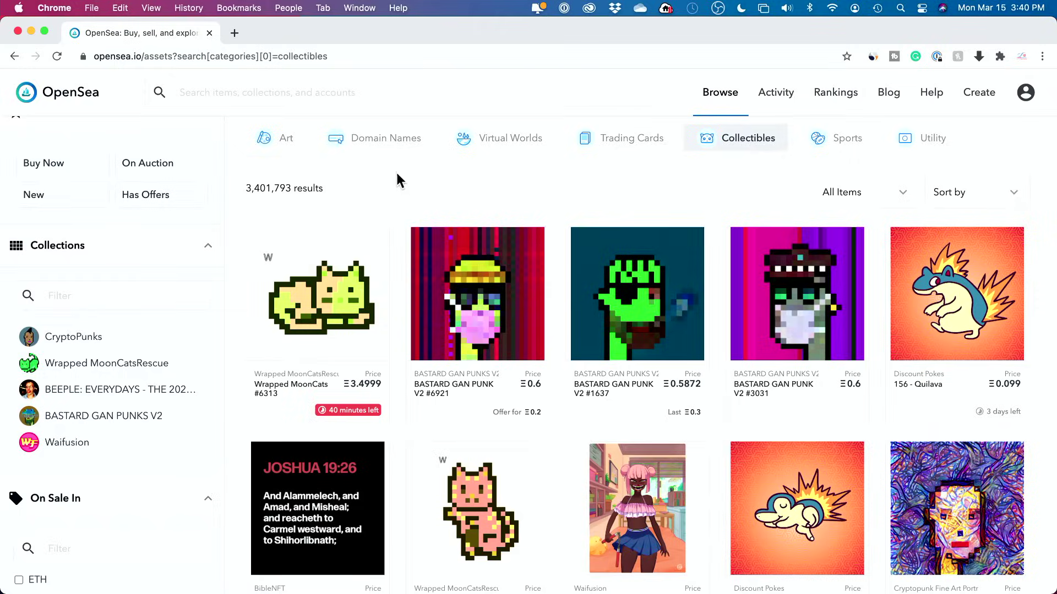
left_click(451, 272)
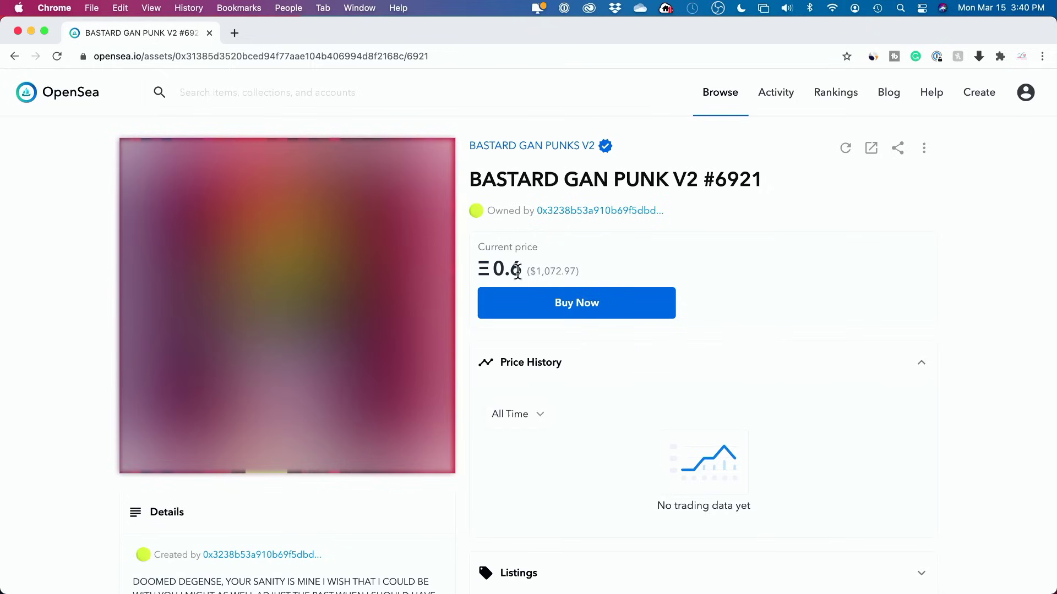
Highlight the 0.6 ETH price and its dollar value, then start buying the item
left_click_drag(519, 270, 497, 268)
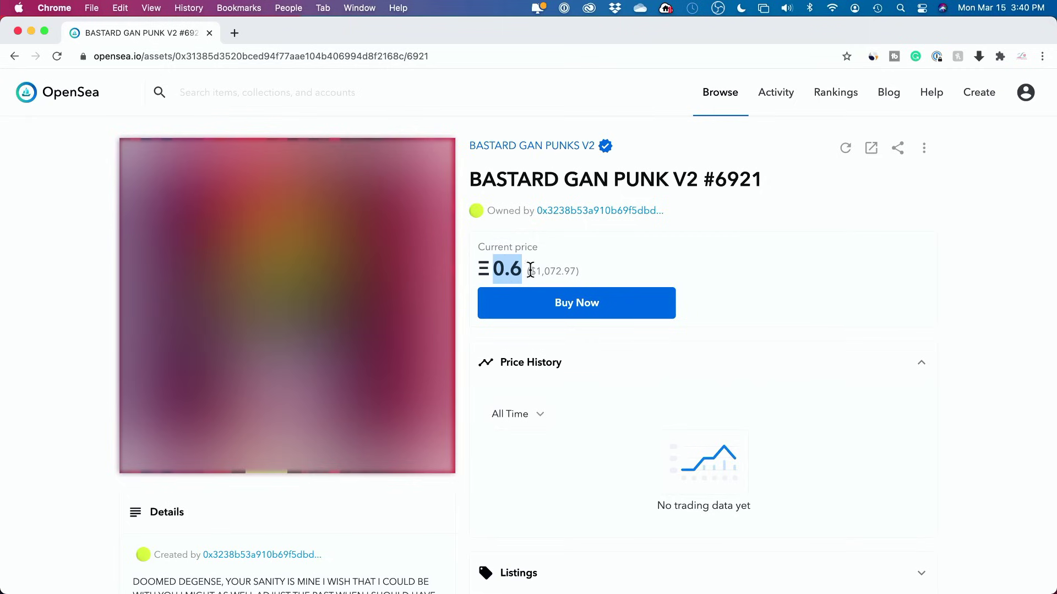
left_click(530, 269)
left_click_drag(530, 270, 603, 278)
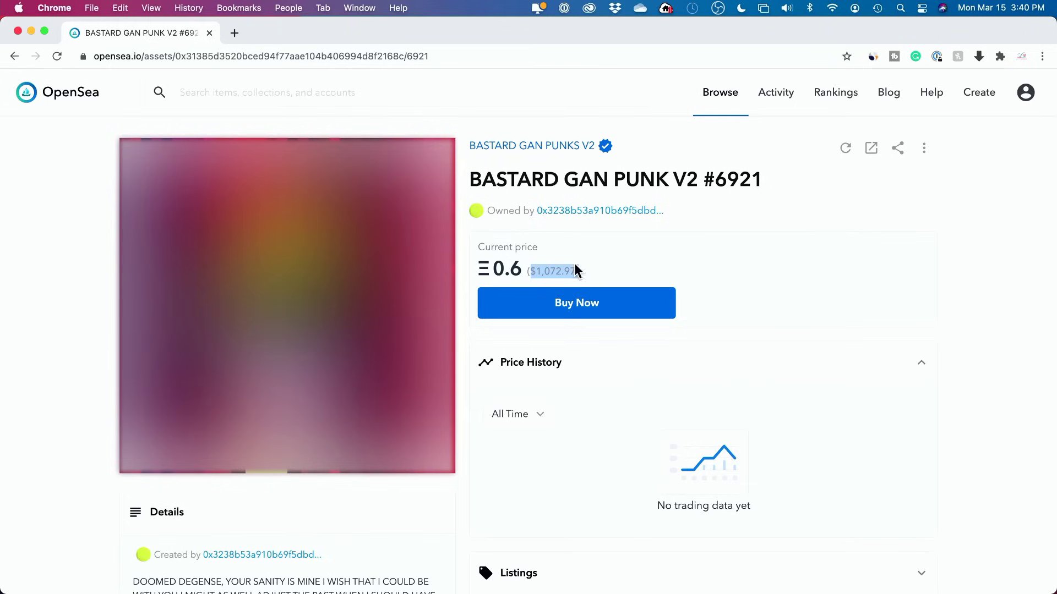
left_click(604, 270)
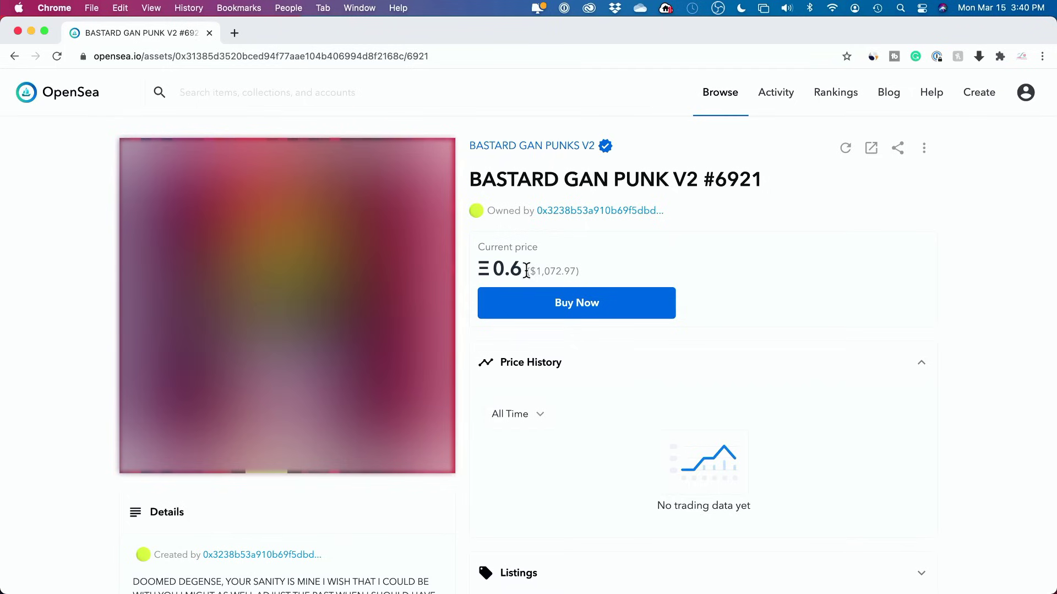
left_click_drag(526, 271, 611, 276)
left_click(603, 275)
left_click_drag(491, 268, 542, 268)
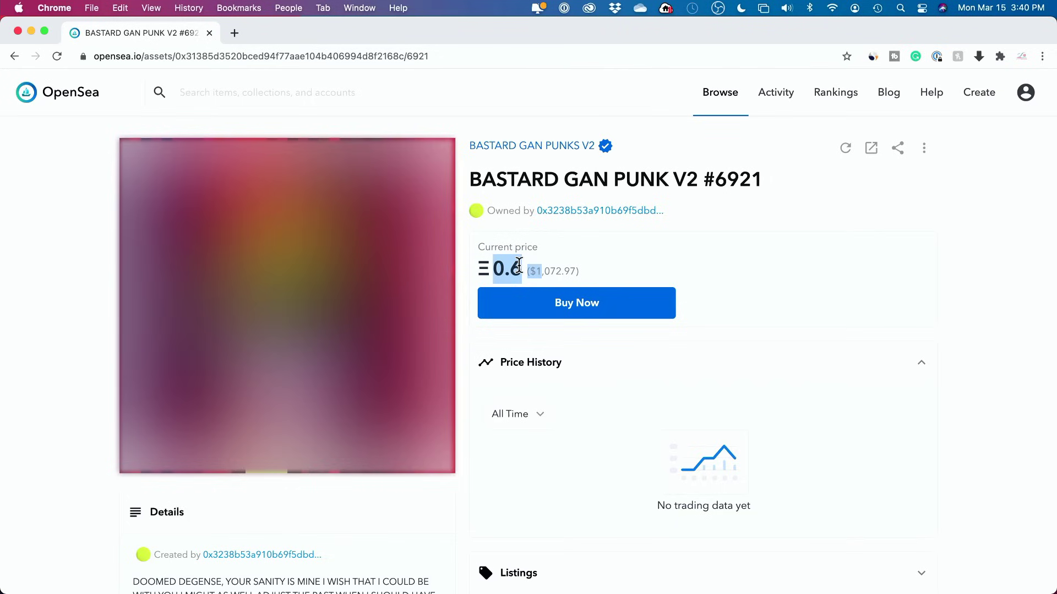
left_click(611, 267)
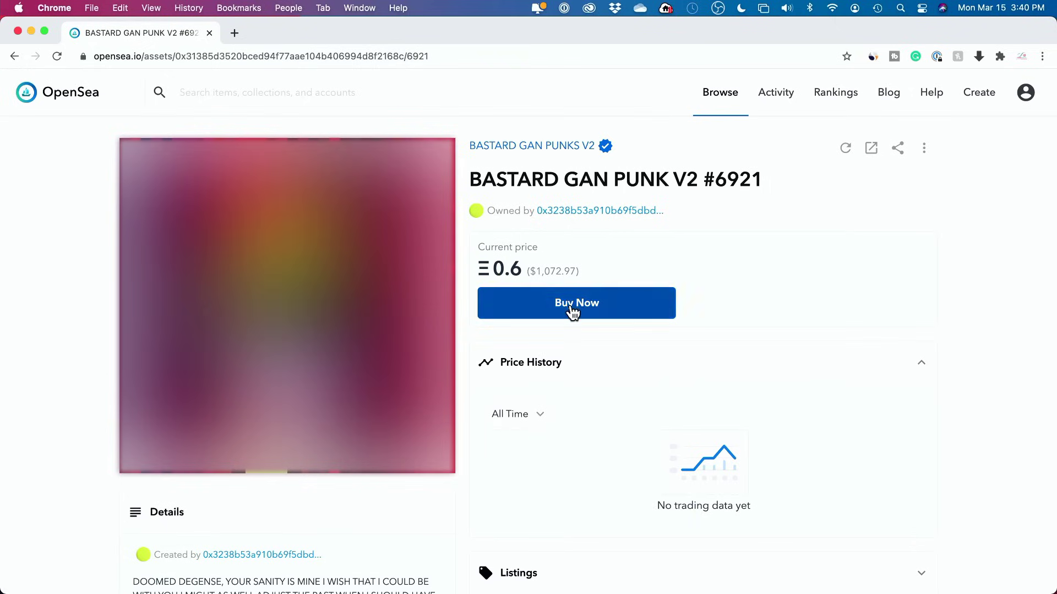
left_click(591, 300)
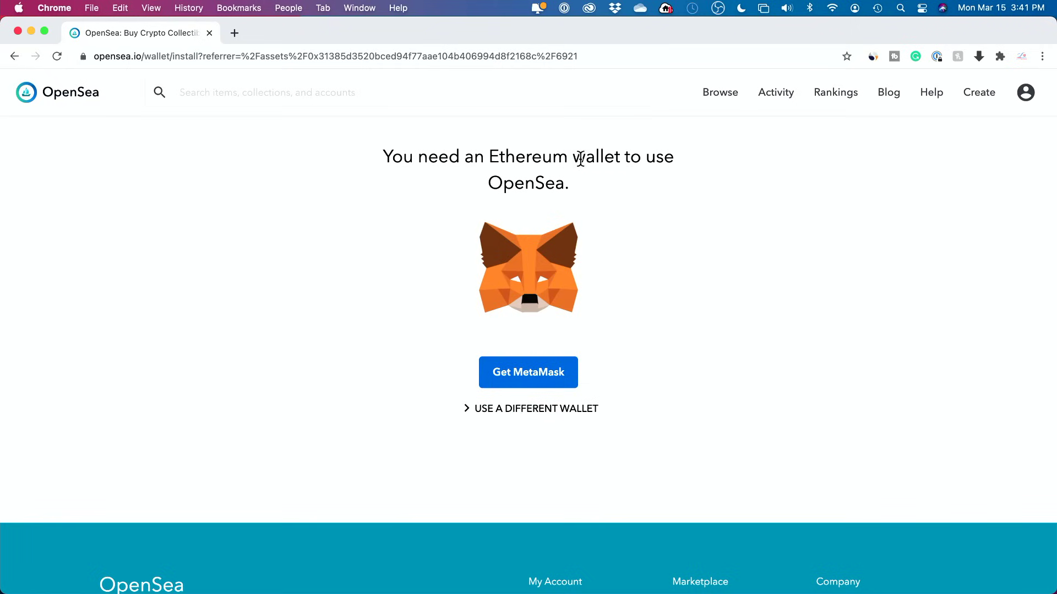
Retry Buy Now and reveal alternative wallets like Bitski, Fortmatic, WalletConnect, WalletLink, Dapper and Torus
left_click_drag(572, 159, 621, 159)
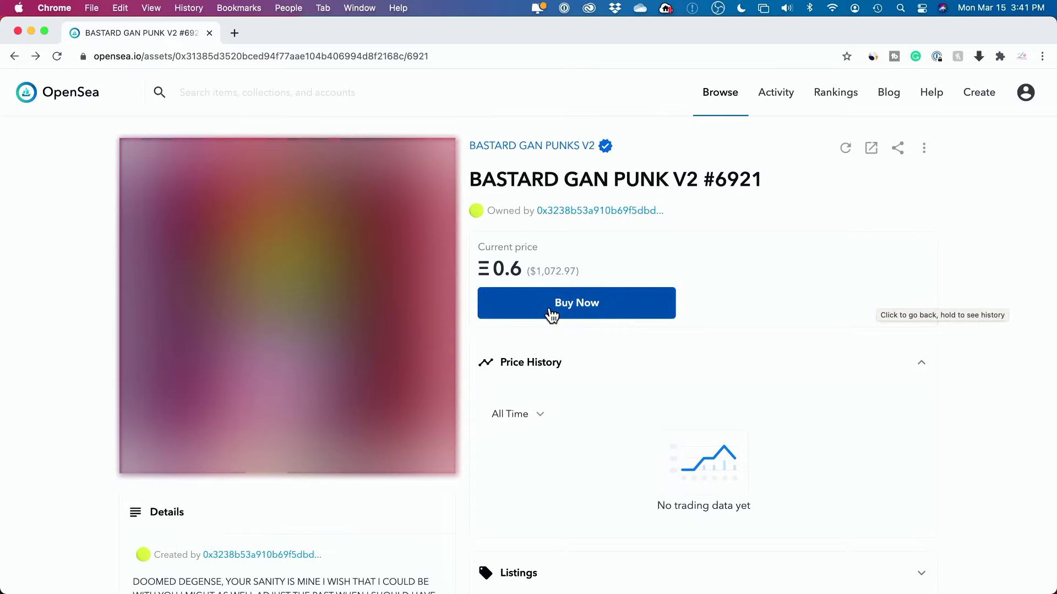
left_click(549, 312)
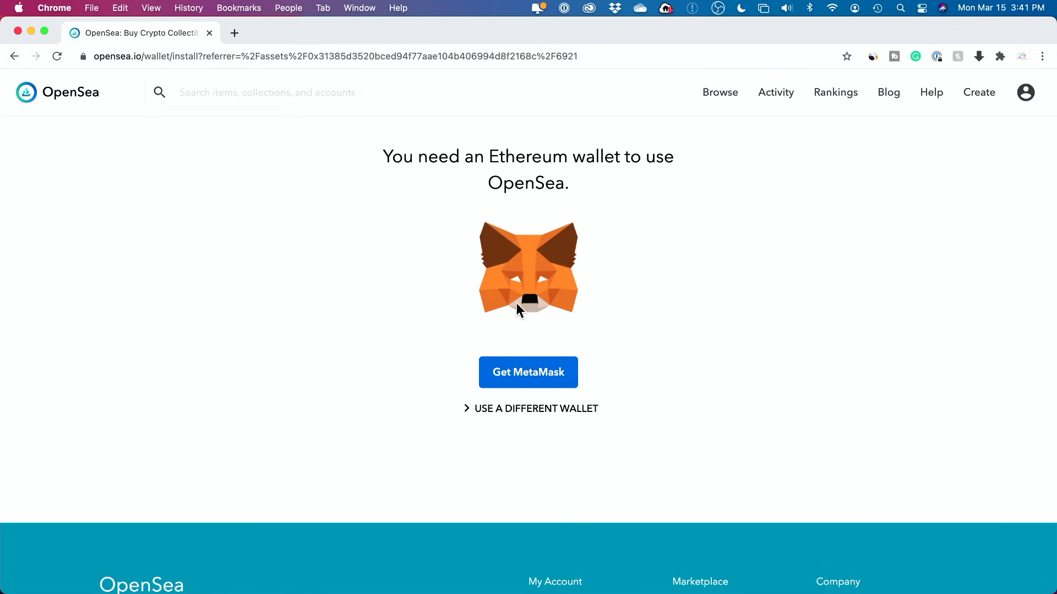
left_click(497, 421)
scroll(761, 400, "down", 3)
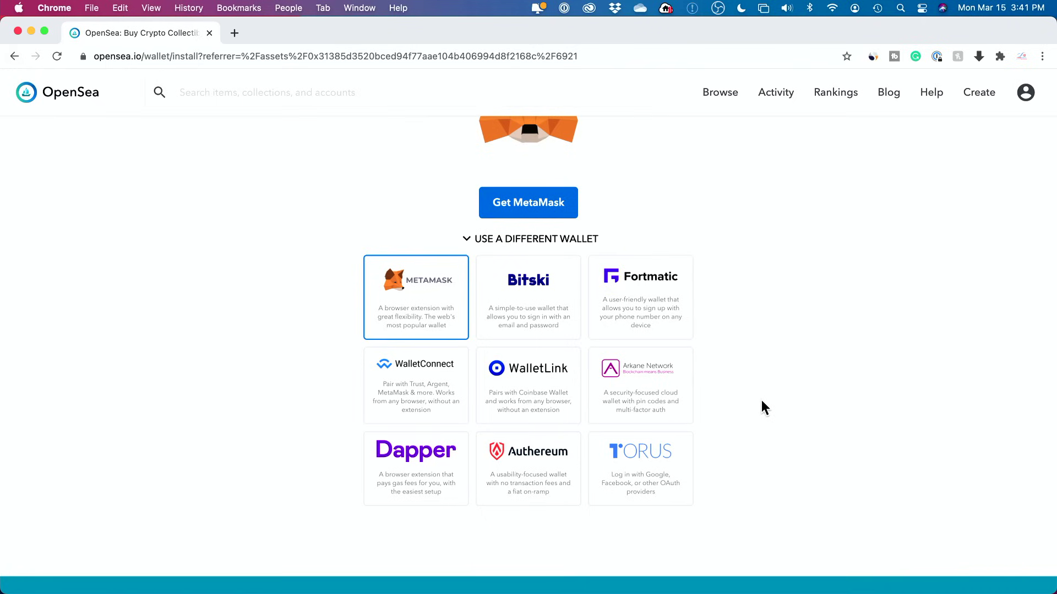
scroll(761, 408, "down", 3)
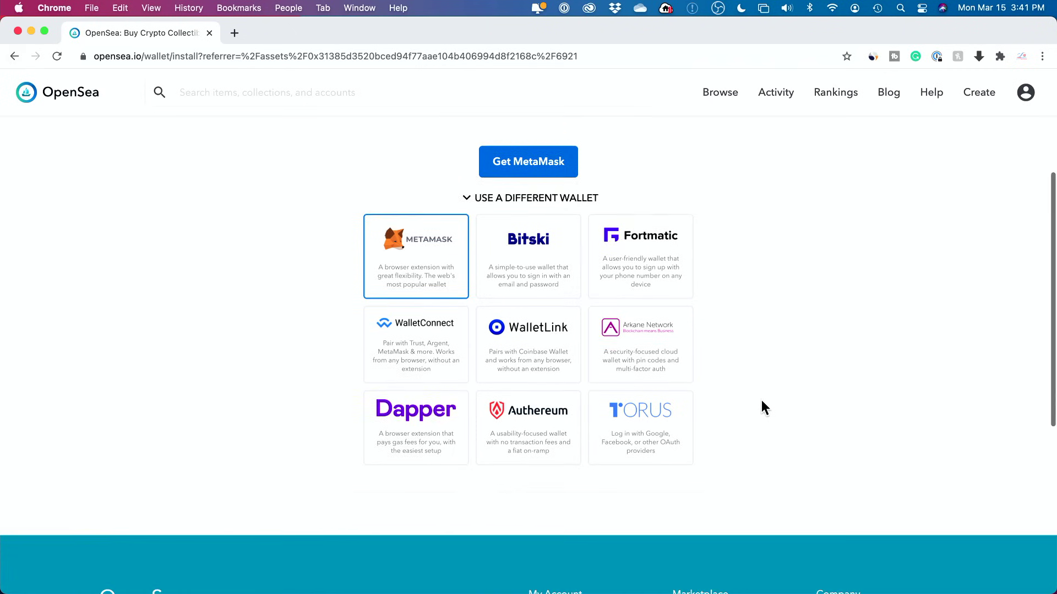
scroll(761, 408, "up", 2)
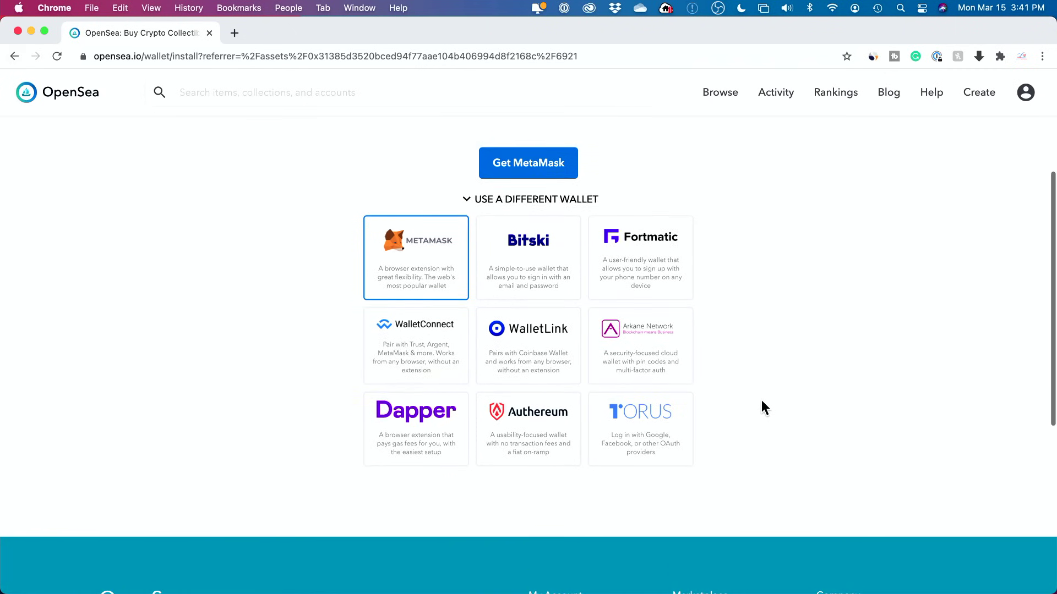
scroll(757, 410, "up", 2)
scroll(755, 411, "up", 2)
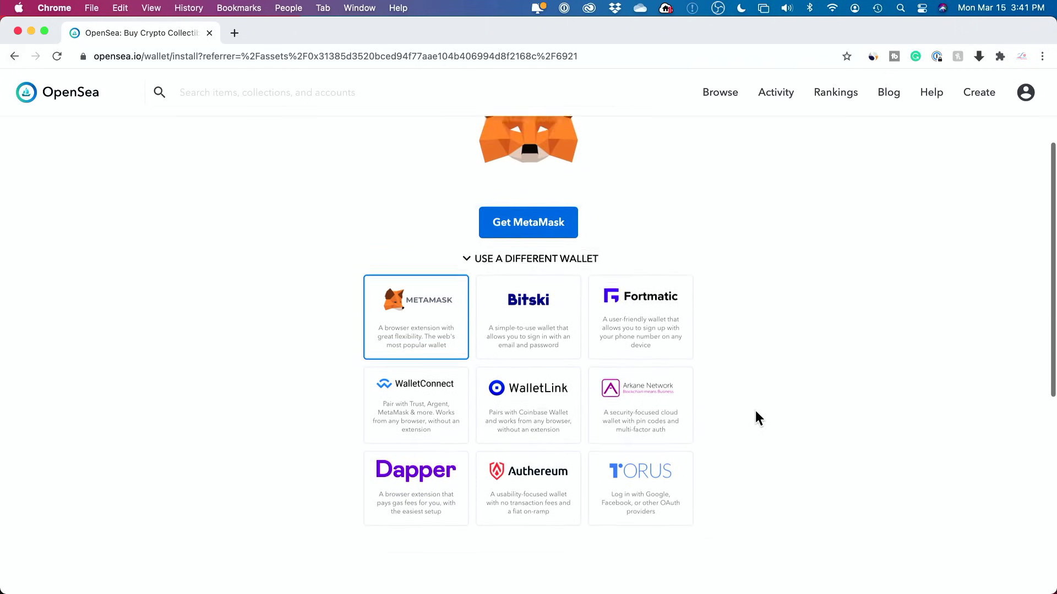
scroll(759, 402, "up", 4)
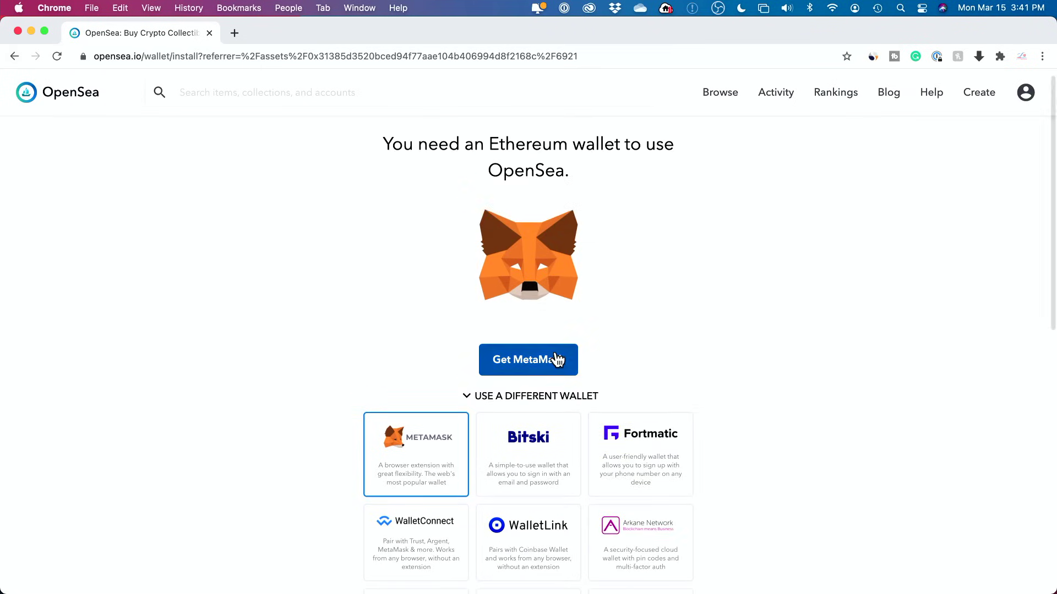
scroll(495, 353, "down", 1)
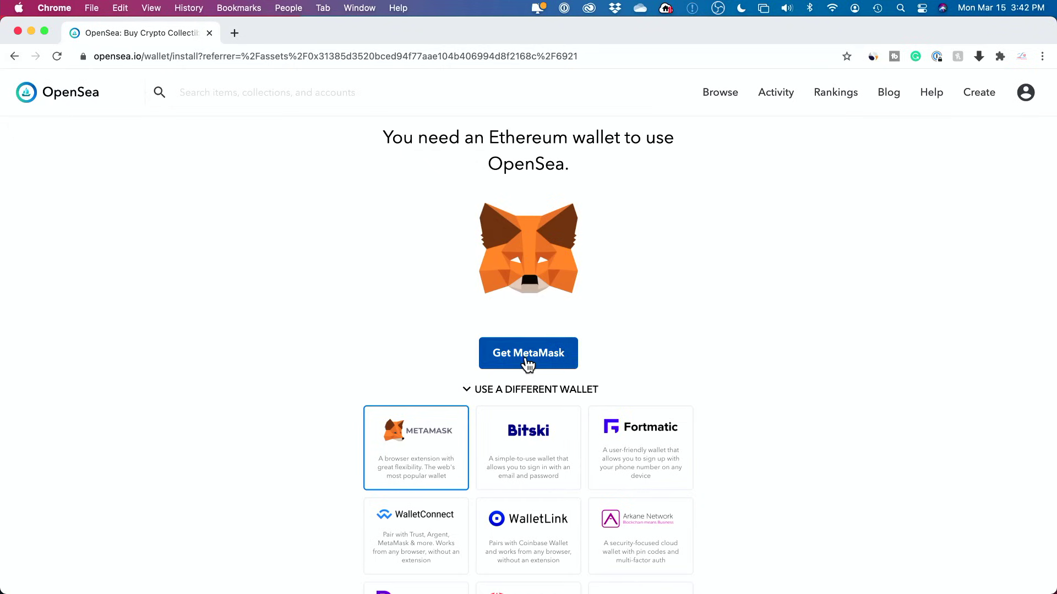
Open the MetaMask download site and compare its iPhone and Chrome install versions
left_click(523, 361)
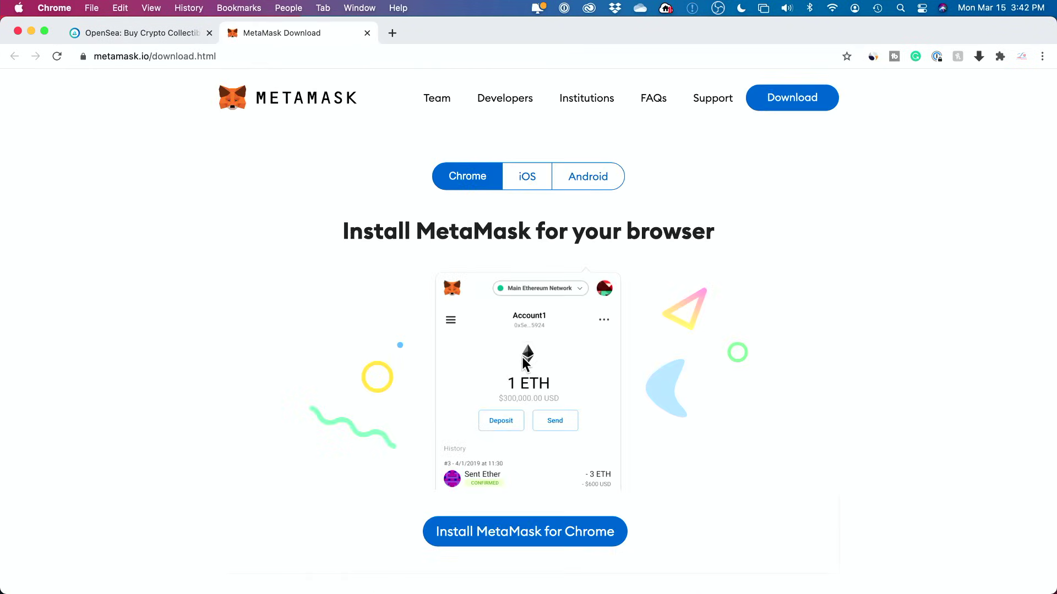
scroll(537, 190, "down", 1)
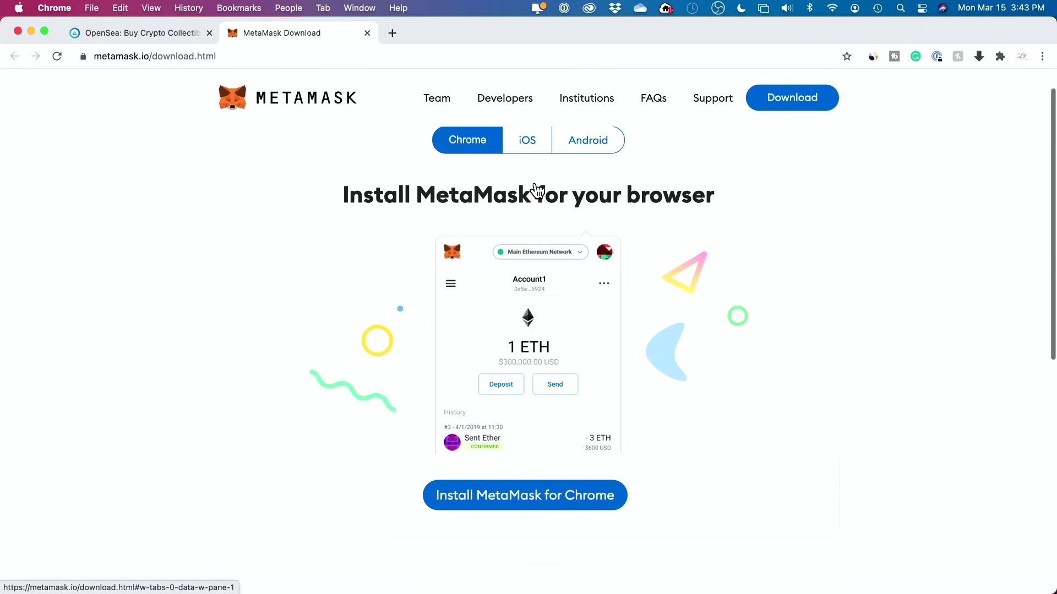
scroll(537, 165, "down", 1)
scroll(538, 142, "up", 1)
left_click(531, 145)
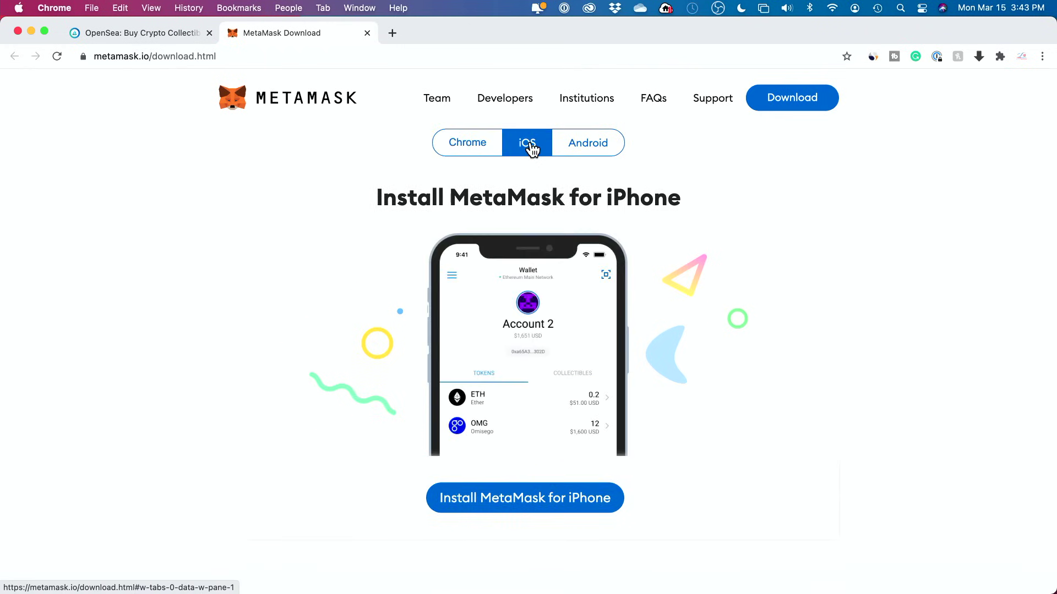
left_click(455, 149)
Create a new MetaMask wallet and finish the seed phrase backup, reaching the 0 ETH home
scroll(275, 237, "down", 3)
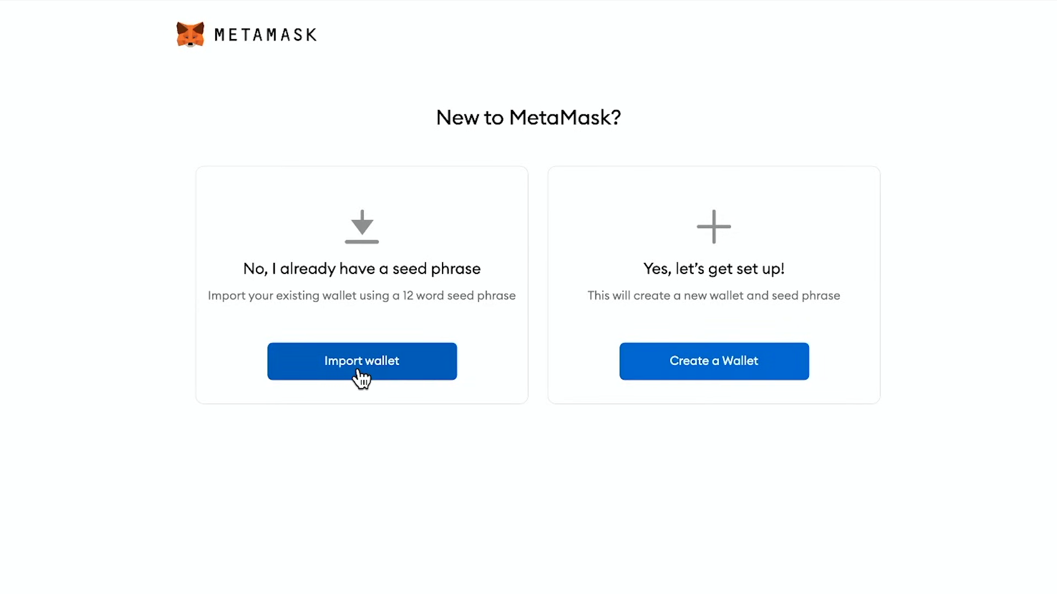
left_click(697, 378)
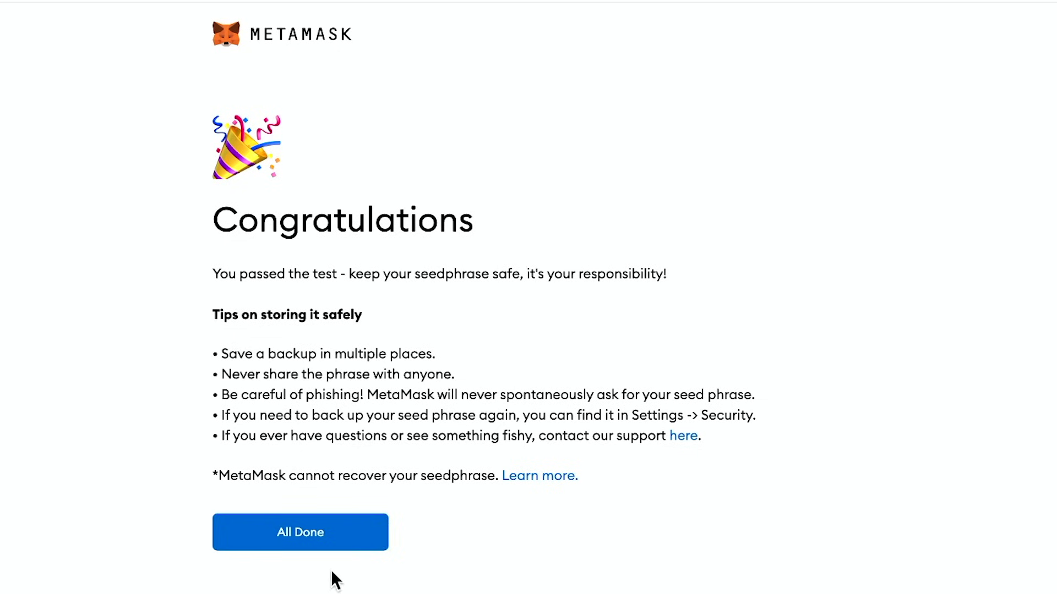
left_click(274, 545)
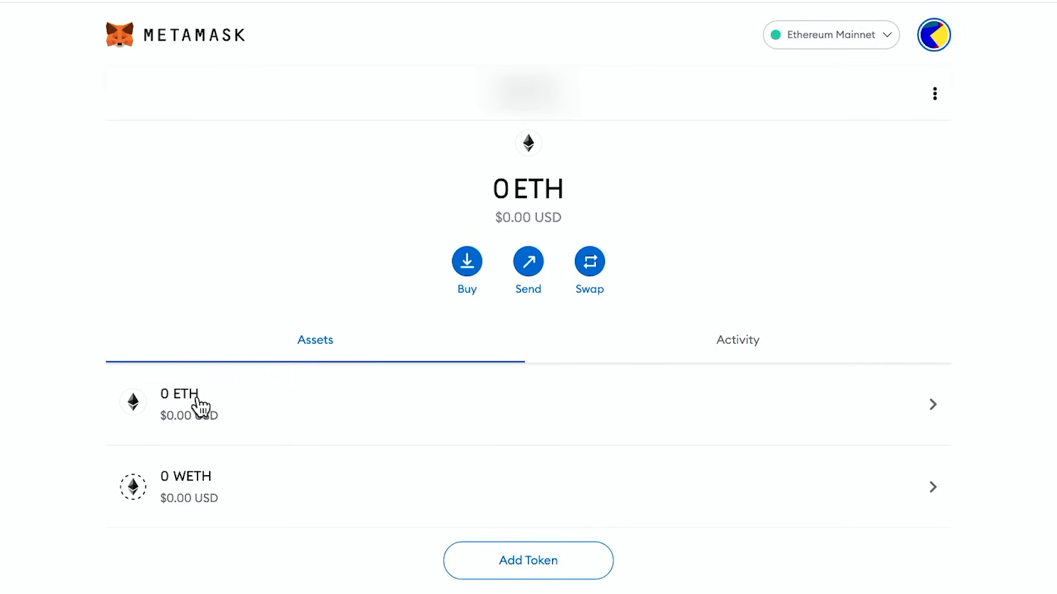
Open the ETH asset's Deposit Ether options and read the Wyre and direct deposit descriptions
mouse_move(179, 486)
mouse_move(170, 517)
left_click(317, 414)
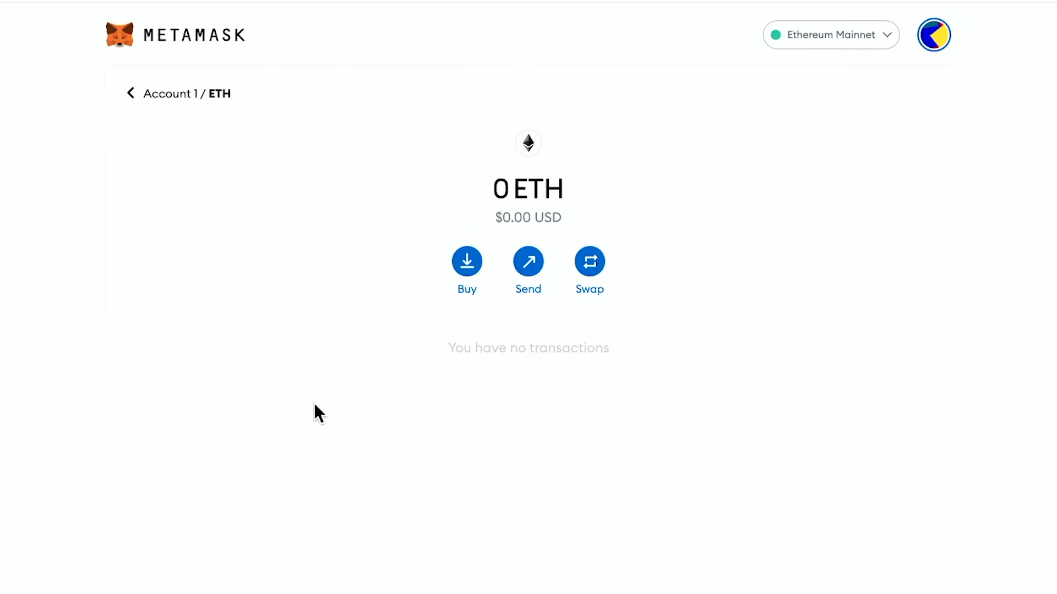
left_click(469, 260)
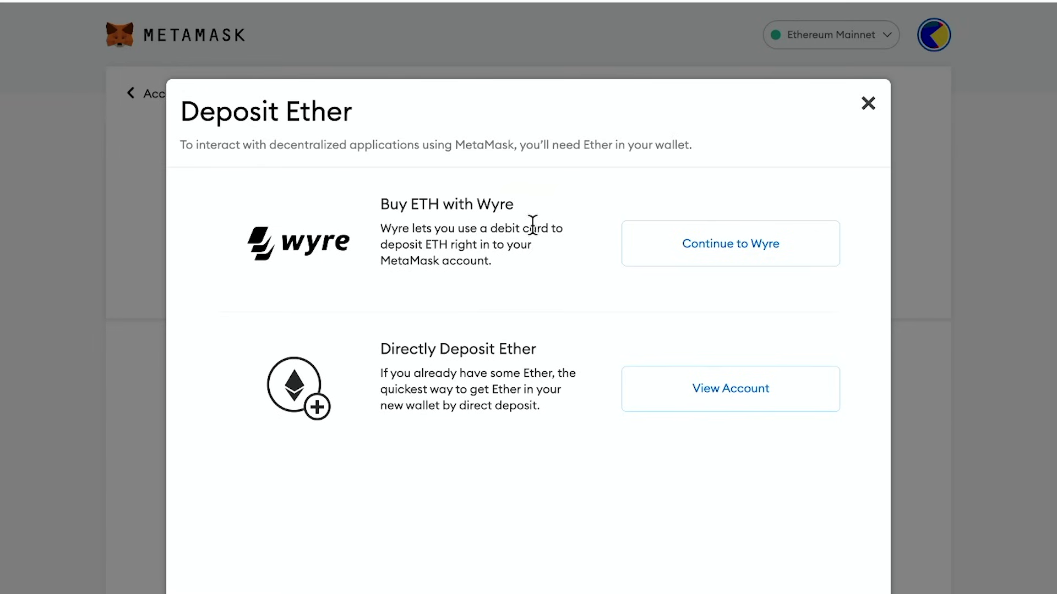
left_click_drag(381, 228, 519, 279)
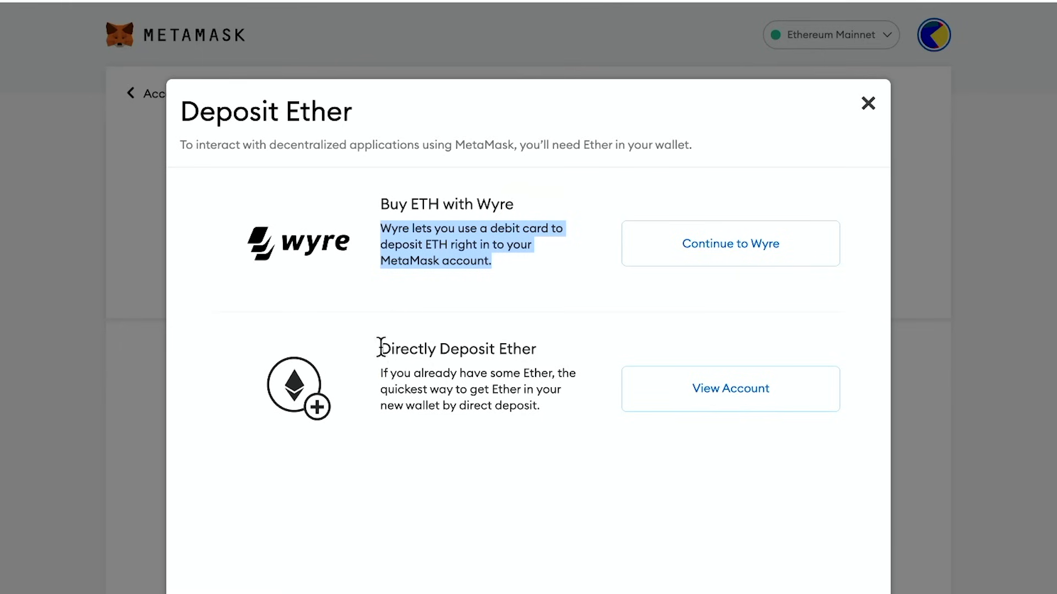
left_click_drag(381, 347, 571, 421)
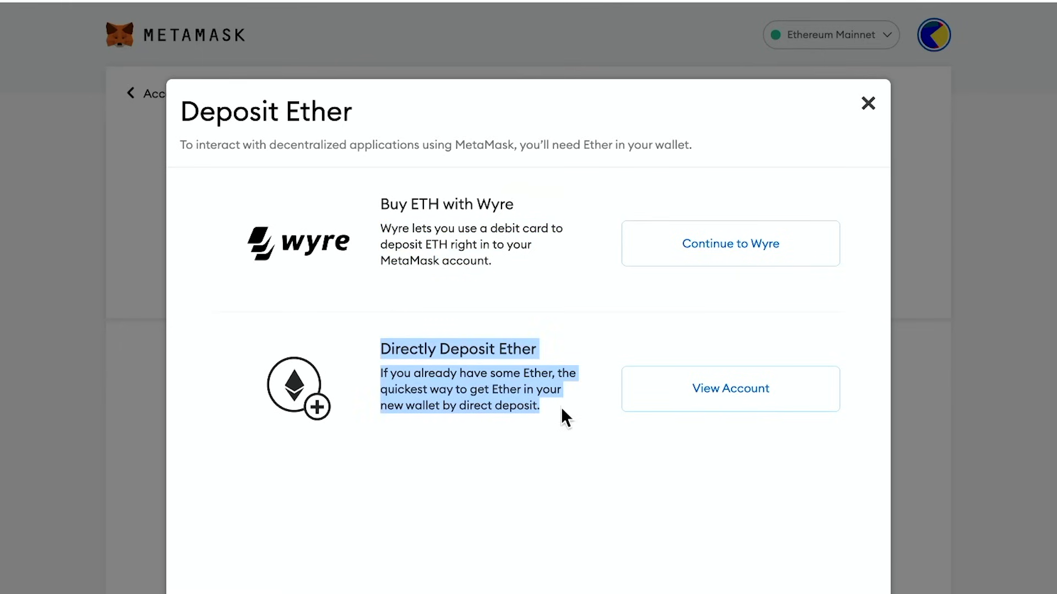
left_click(550, 403)
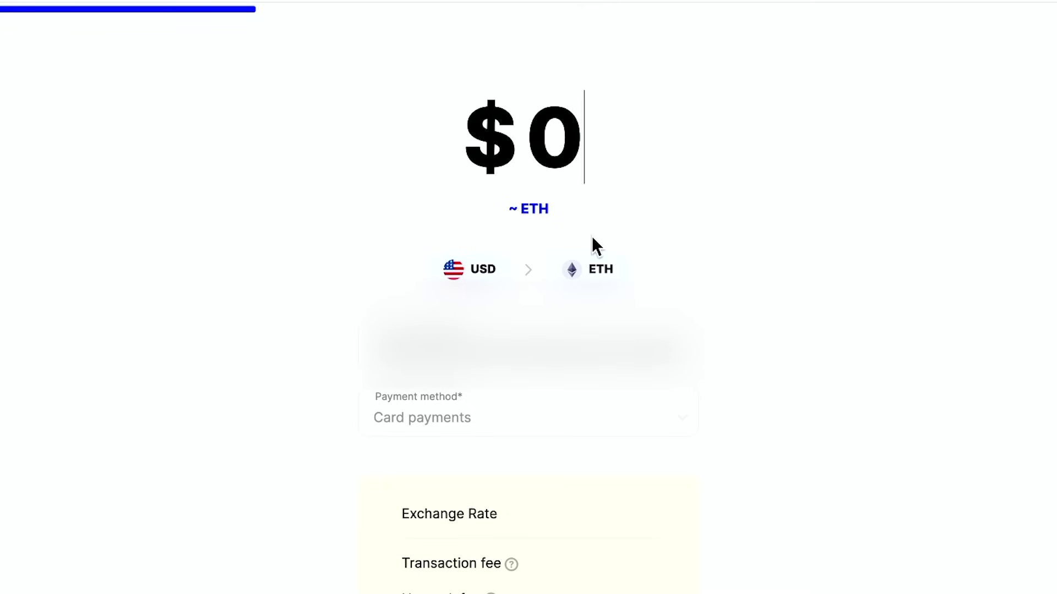
Replace the 1000 amount with $20 (about 0.01078046 ETH) and review the 32.99 USD total
type("1000")
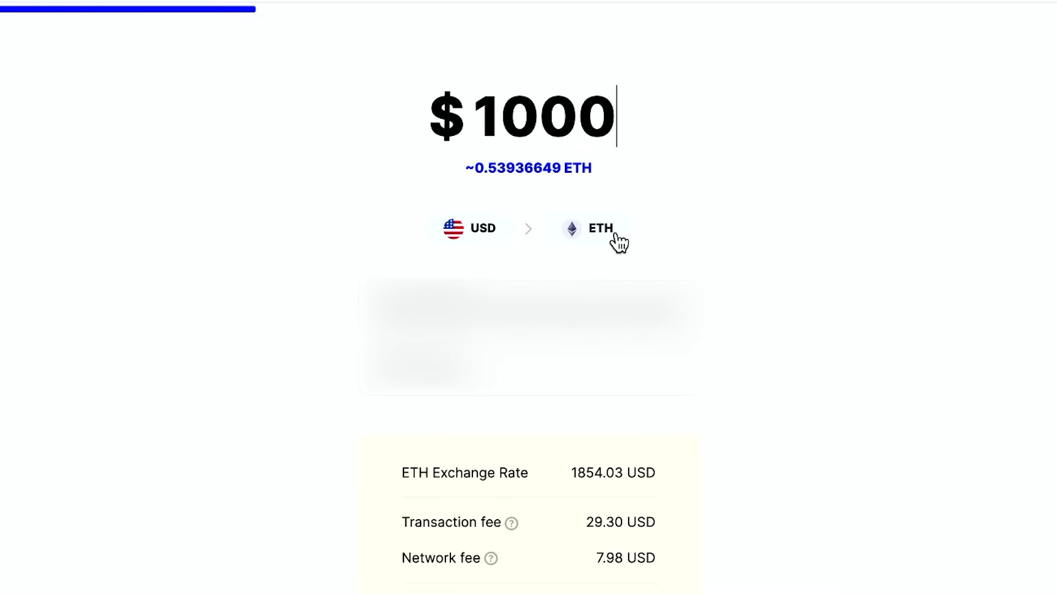
left_click_drag(476, 116, 765, 109)
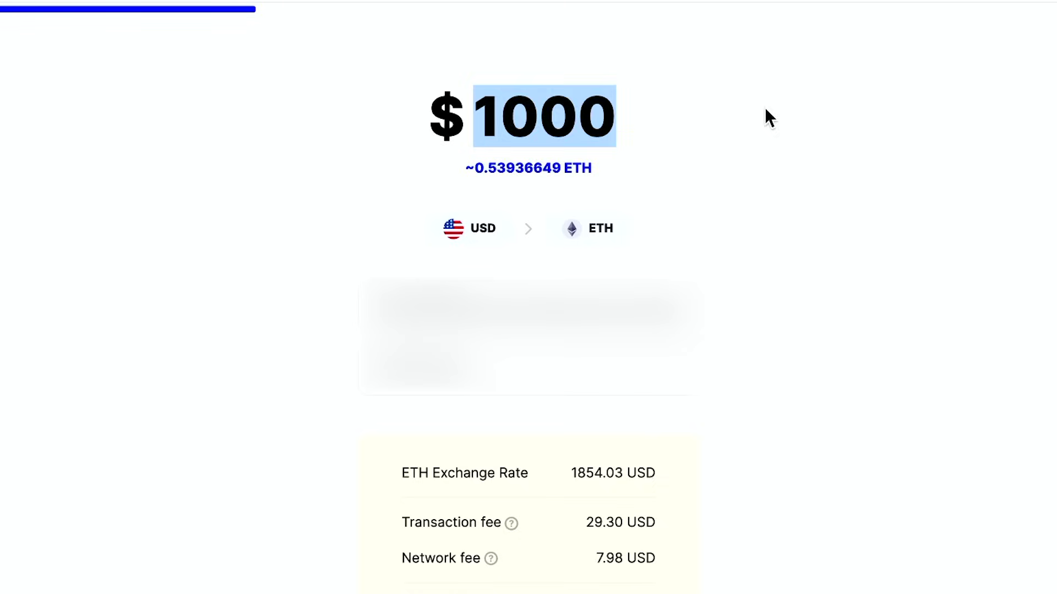
type("20")
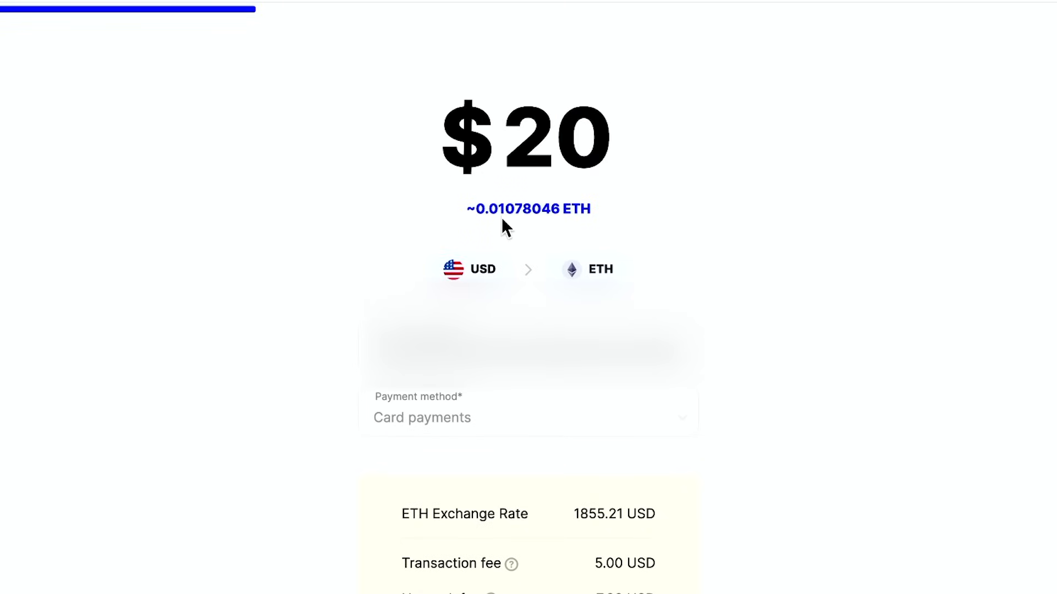
scroll(566, 400, "down", 2)
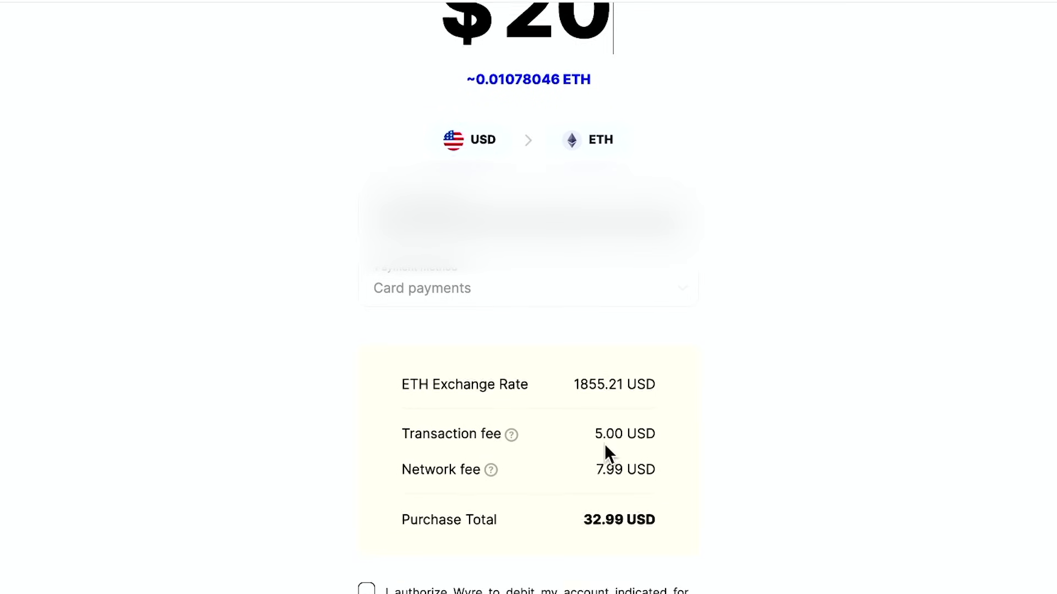
scroll(604, 444, "up", 1)
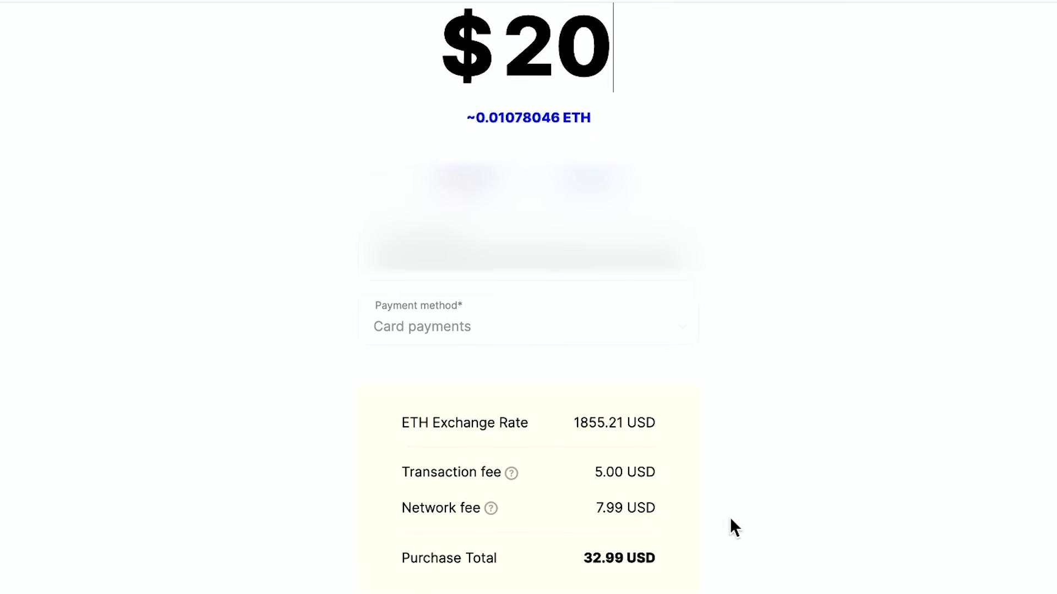
scroll(467, 440, "down", 1)
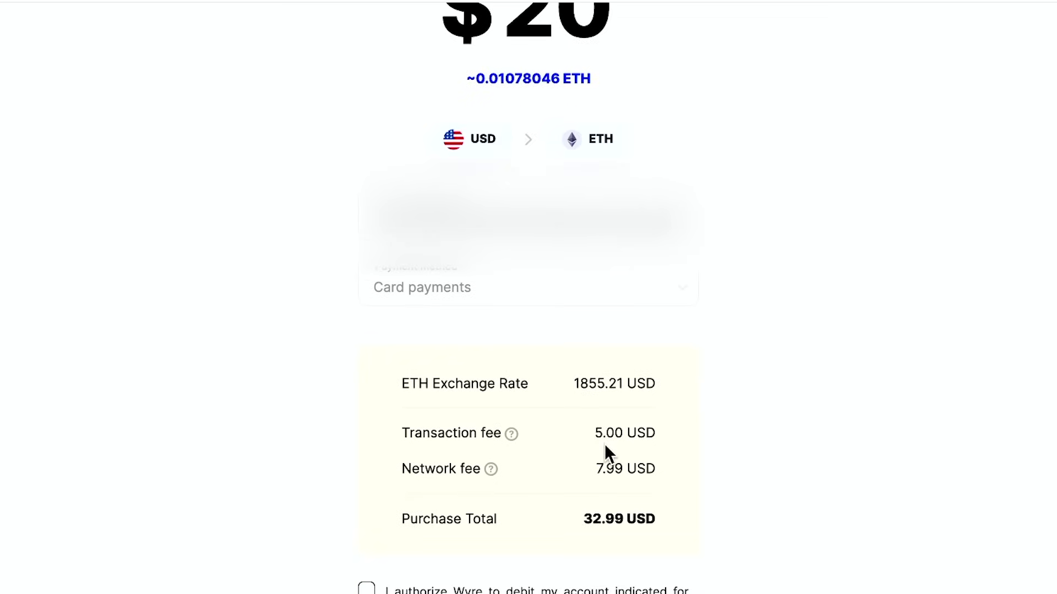
scroll(605, 444, "up", 1)
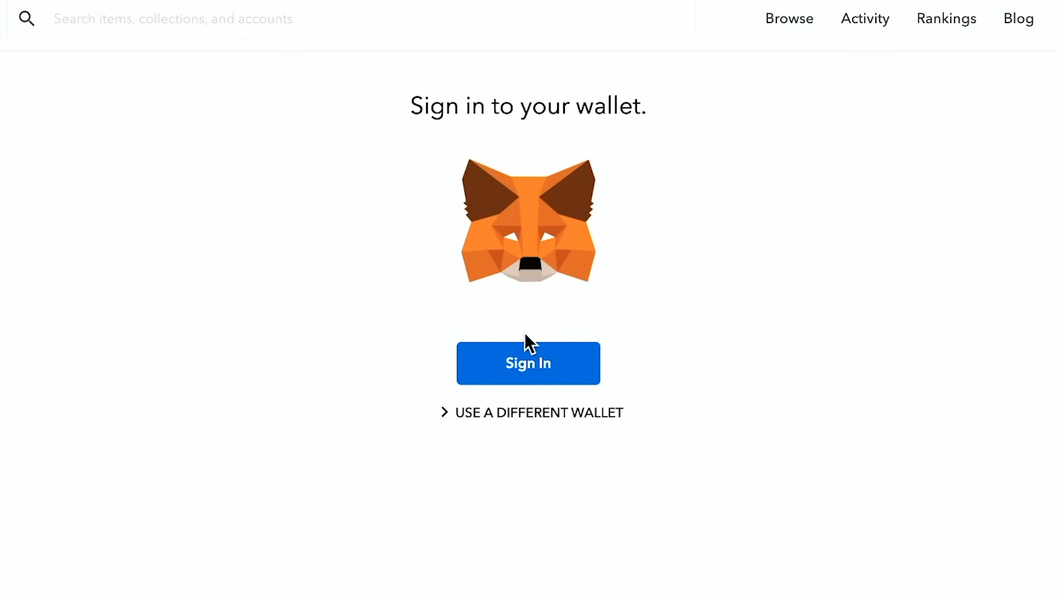
Sign in to OpenSea with MetaMask and look over the empty In Wallet page
left_click(525, 376)
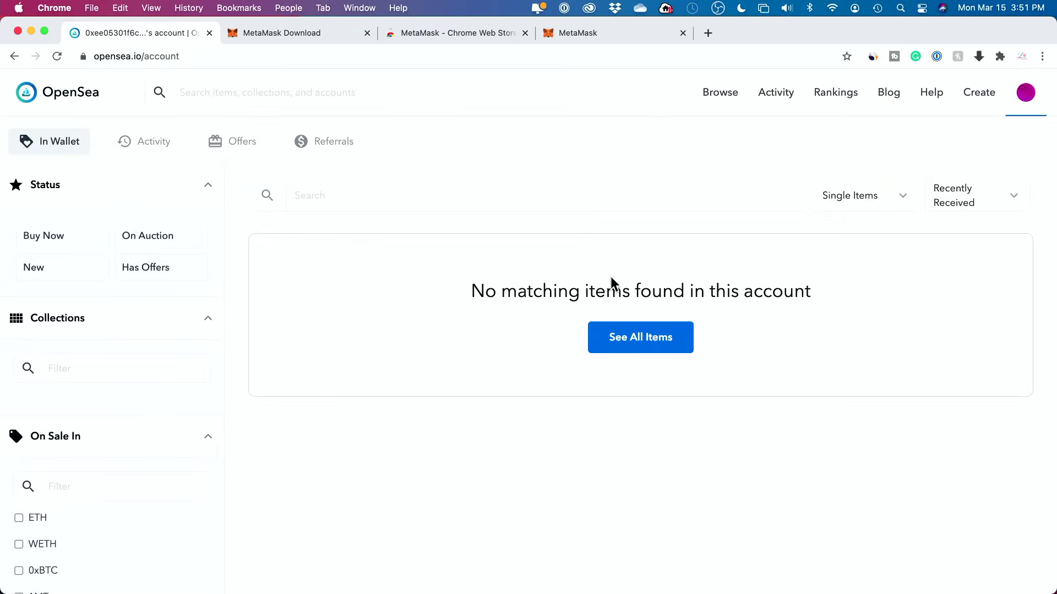
scroll(610, 276, "down", 1)
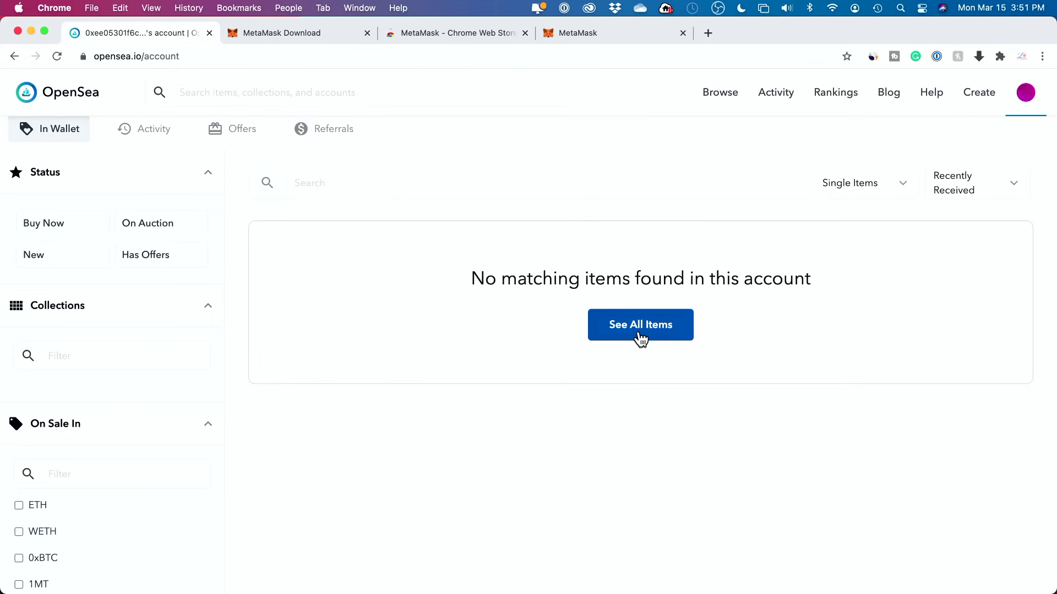
scroll(530, 323, "up", 1)
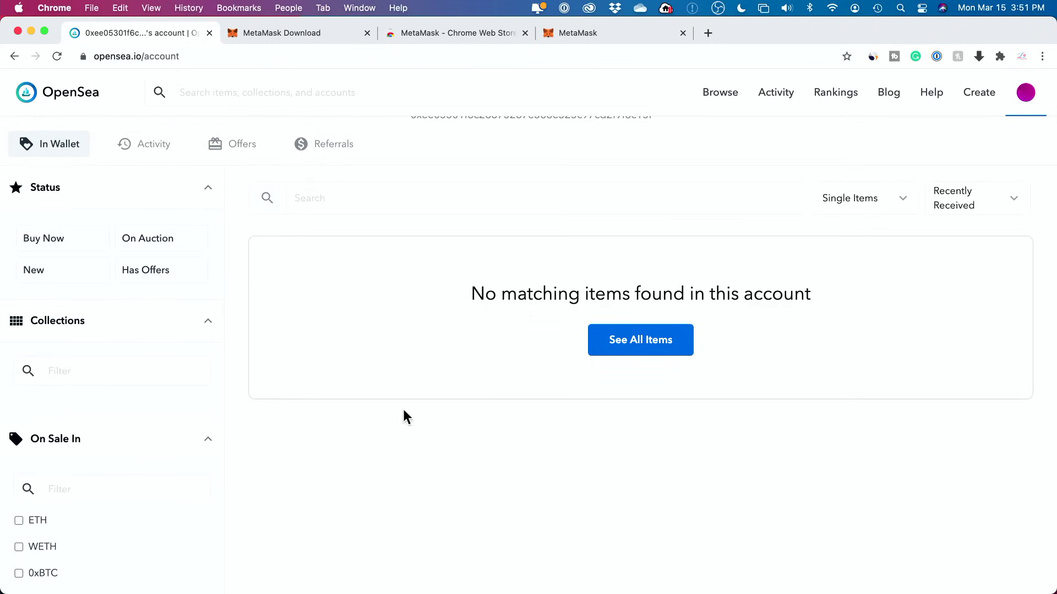
Browse all items, open Wrapped MoonCats #6313 and preview its checkout
left_click(709, 102)
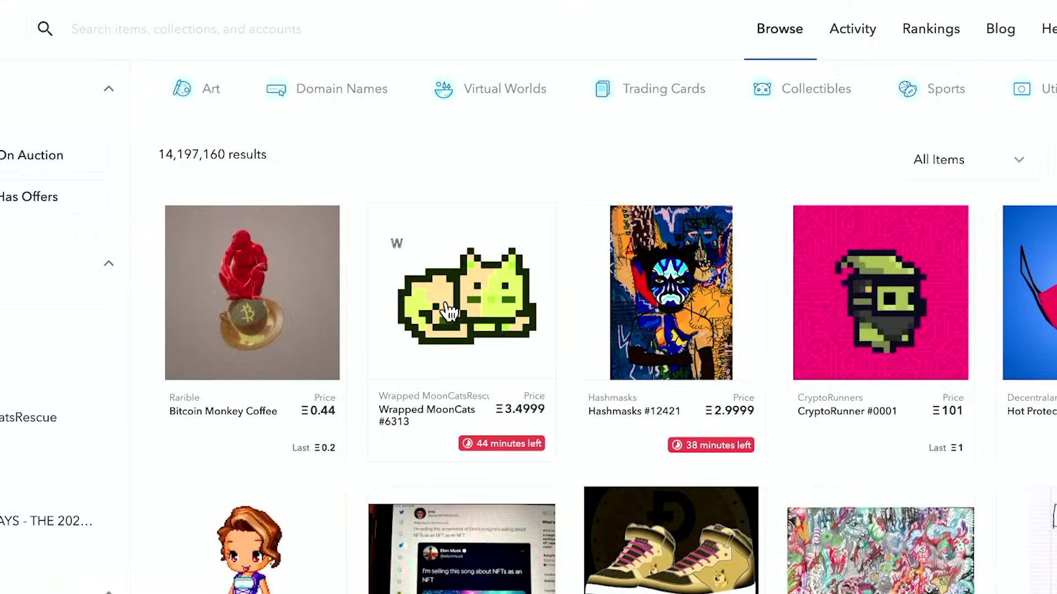
left_click(452, 310)
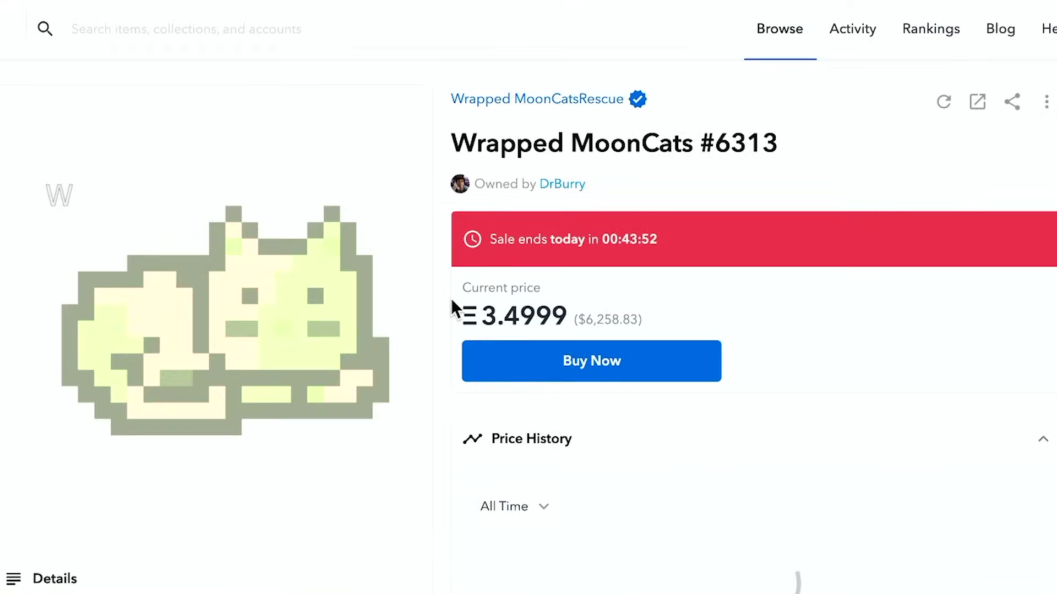
left_click(649, 372)
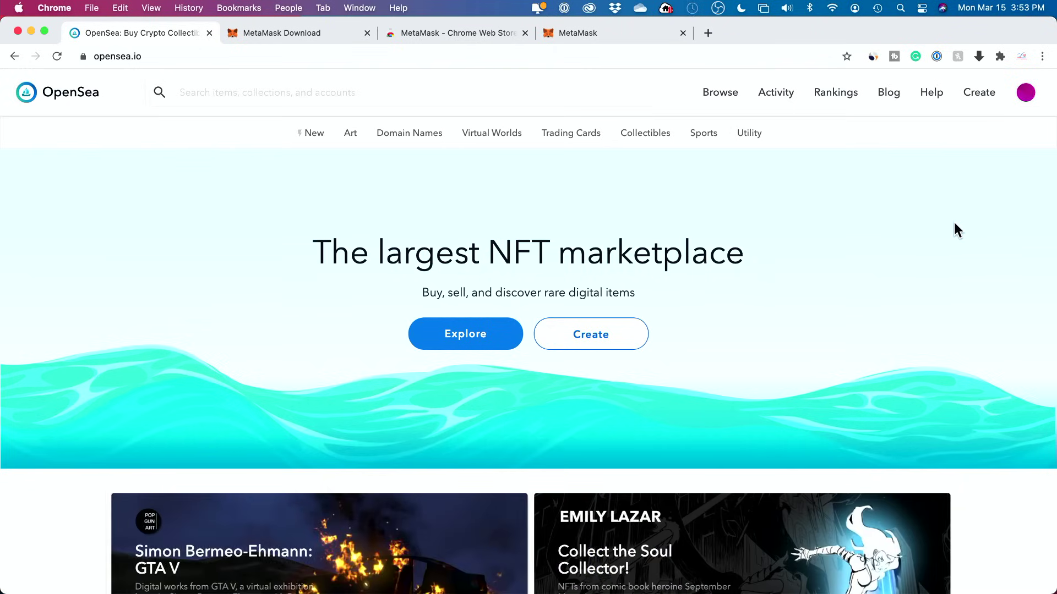
mouse_move(1025, 105)
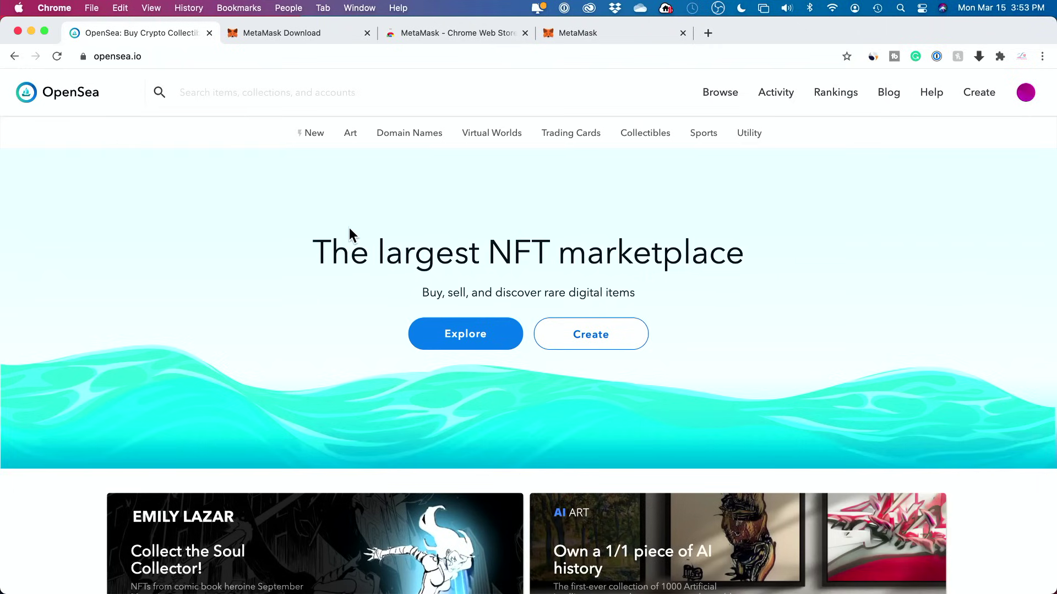
Create a new collection named Howfinity with the Howfinity image as its logo
left_click(580, 344)
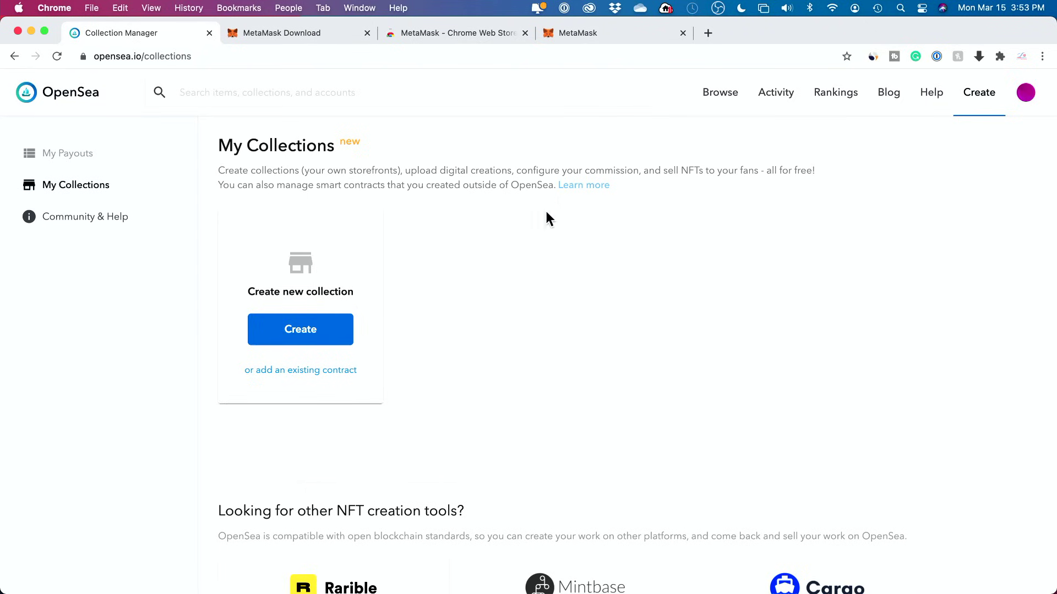
left_click(275, 340)
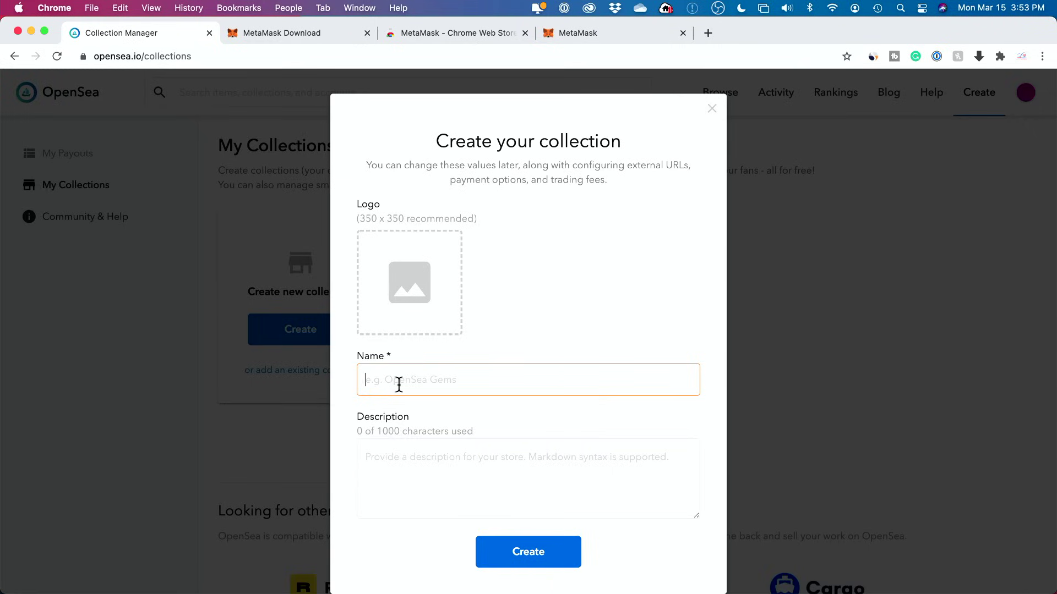
type("How")
key("BackSpace")
key("BackSpace")
key("BackSpace")
left_click(533, 548)
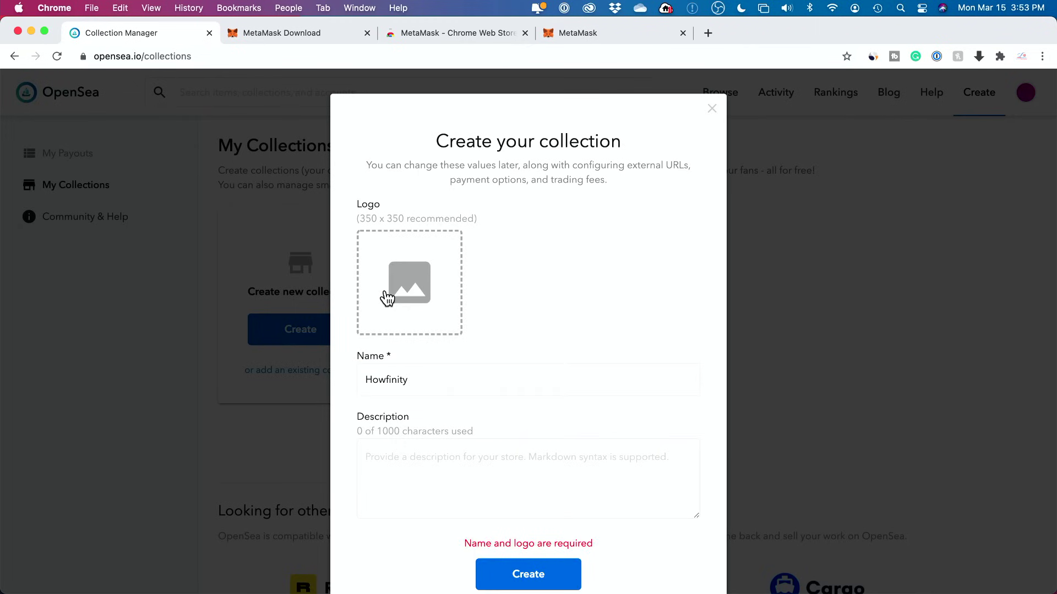
left_click_drag(388, 298, 418, 292)
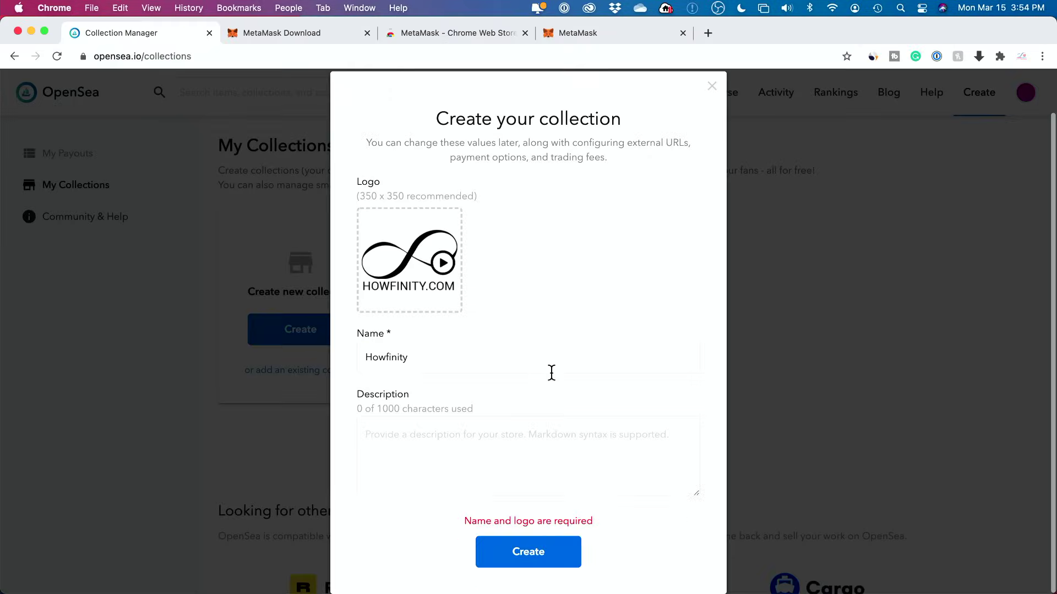
left_click(524, 555)
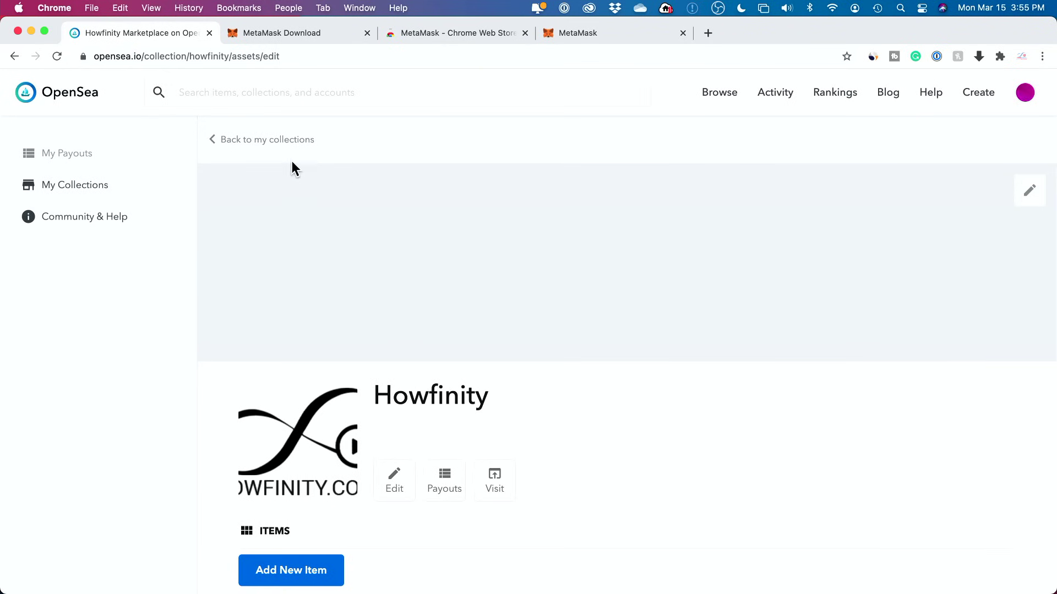
Open the Howfinity collection from the collection list and start adding a new item
left_click(263, 141)
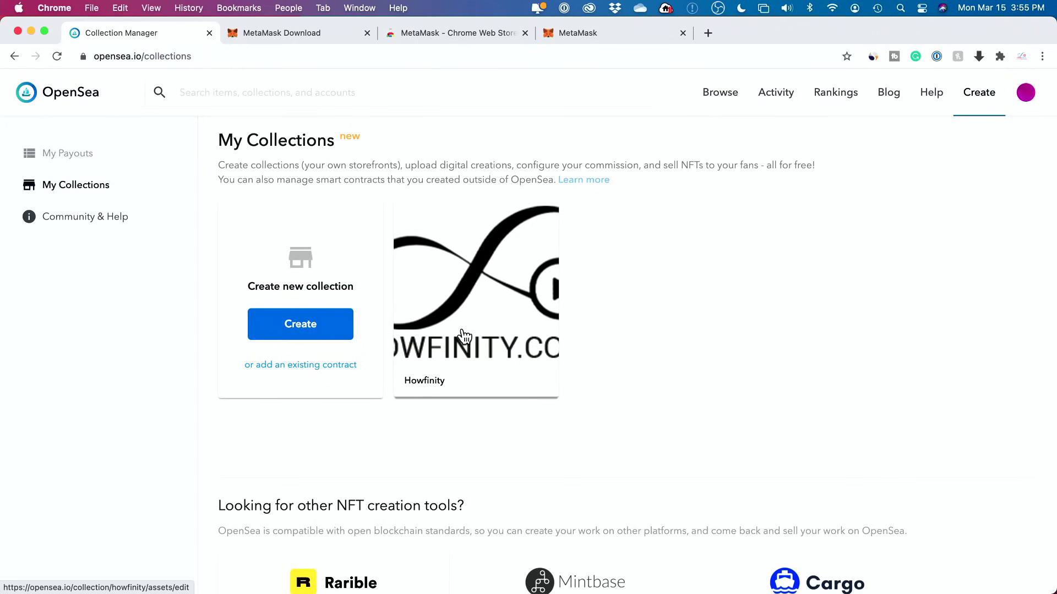
scroll(462, 335, "down", 1)
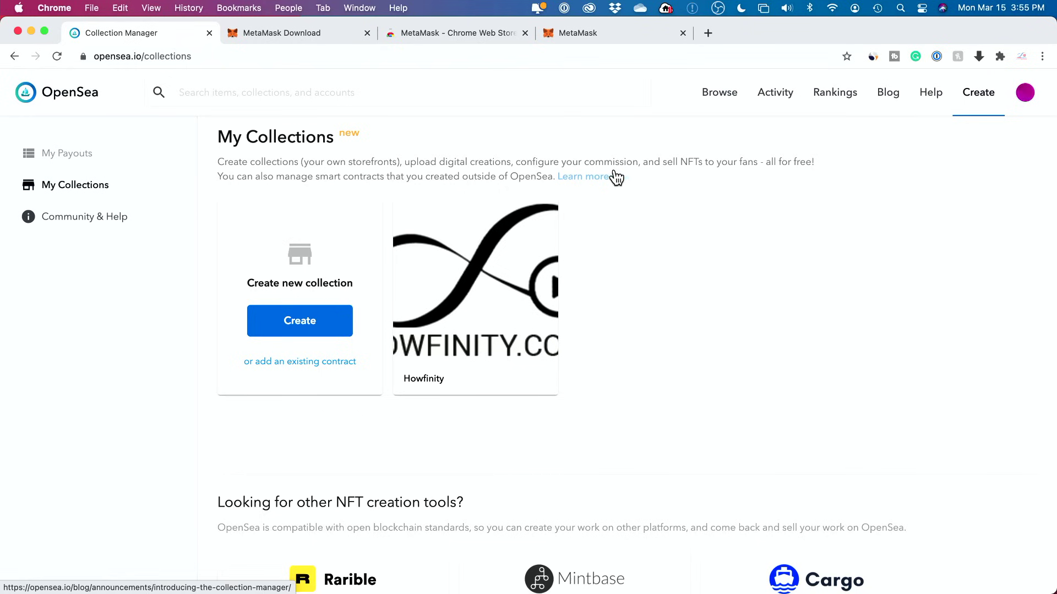
scroll(699, 177, "up", 1)
scroll(699, 176, "up", 1)
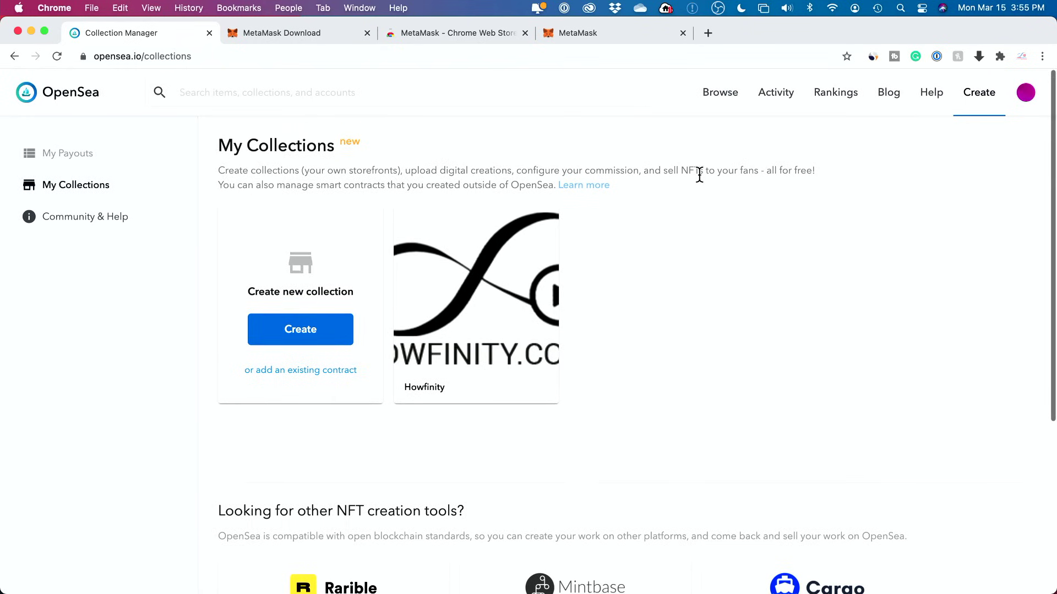
left_click(474, 303)
scroll(473, 303, "down", 10)
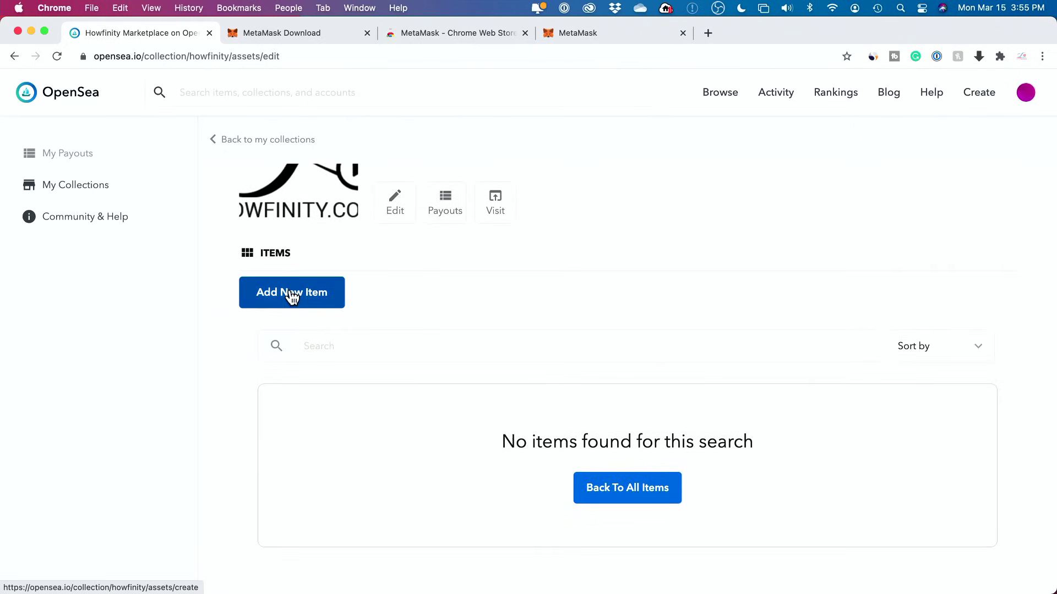
left_click(292, 297)
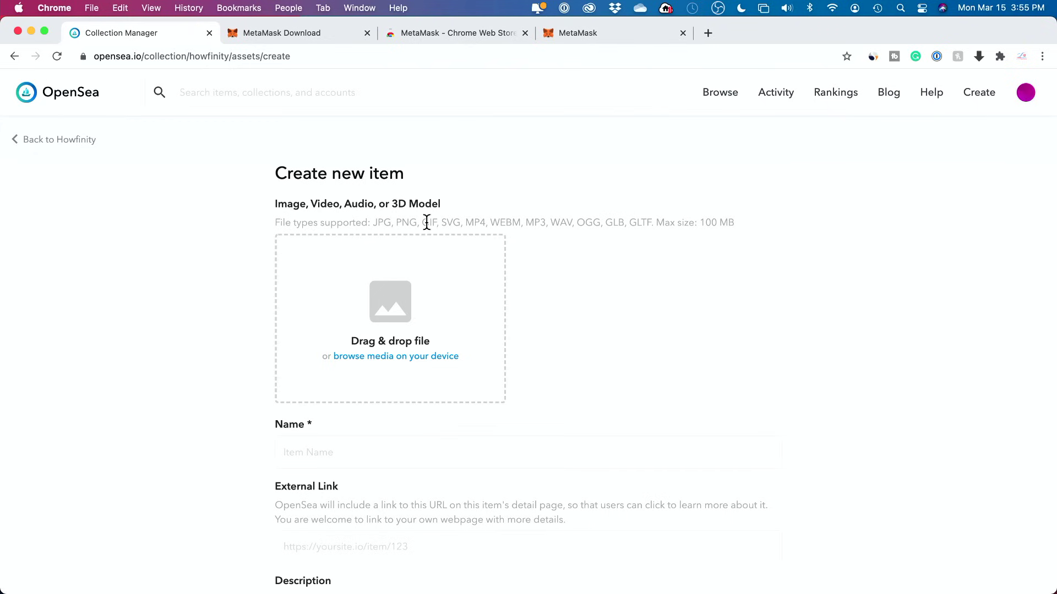
Upload realtimestartup-episode2.jpg as the item image and name it 'YouTube Thumbnail - Howfinity'
scroll(730, 223, "down", 2)
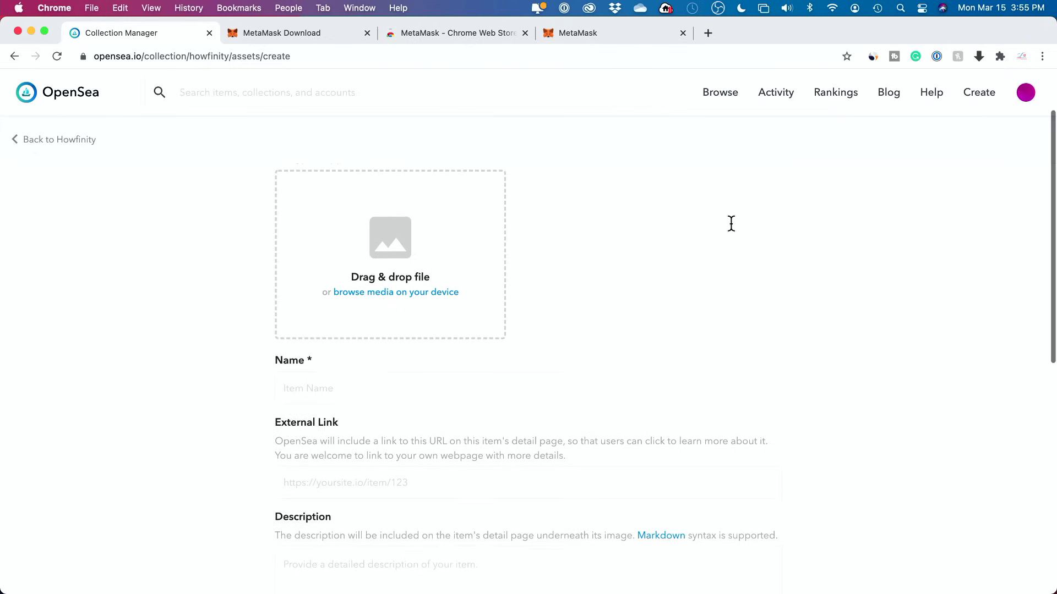
scroll(731, 223, "up", 1)
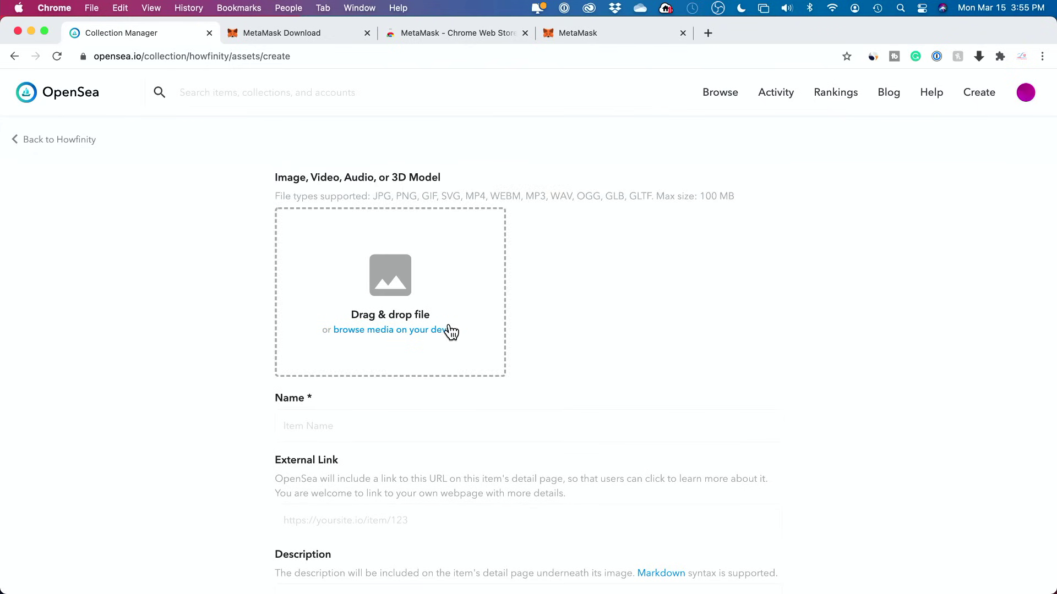
left_click(402, 284)
key("space")
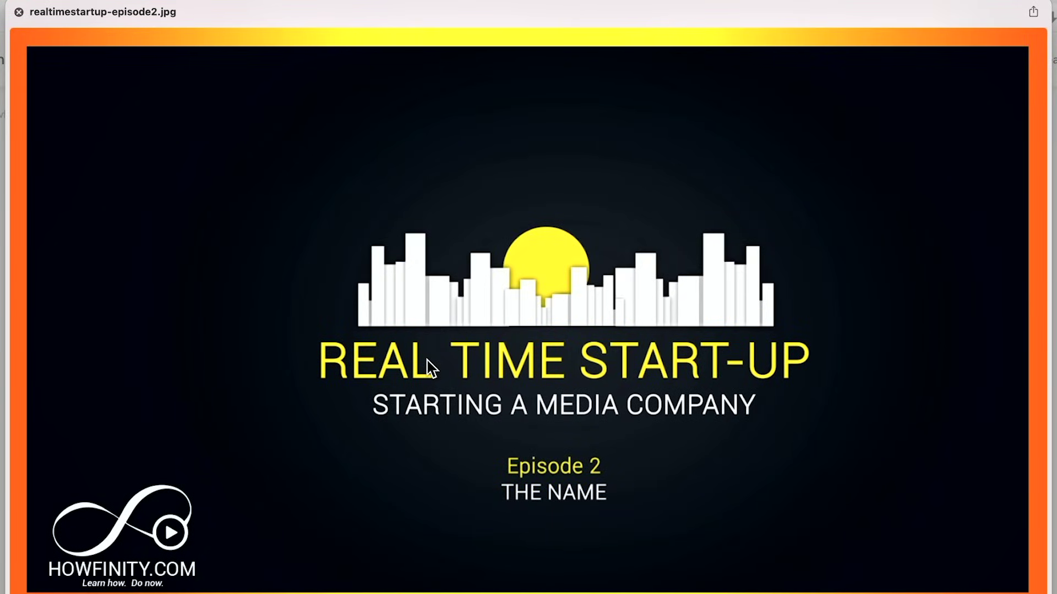
key("space")
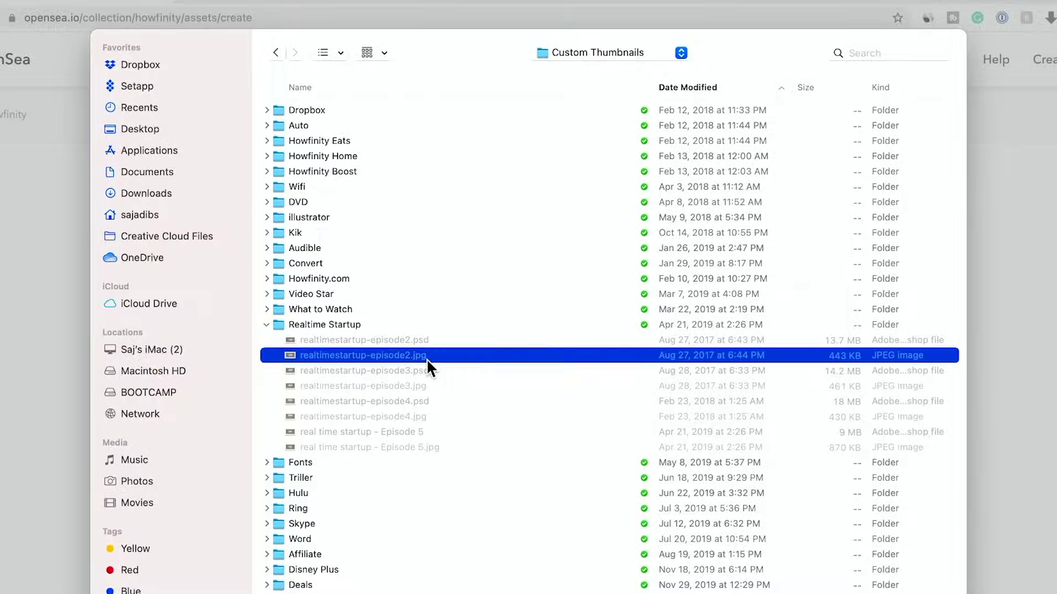
double_click(427, 359)
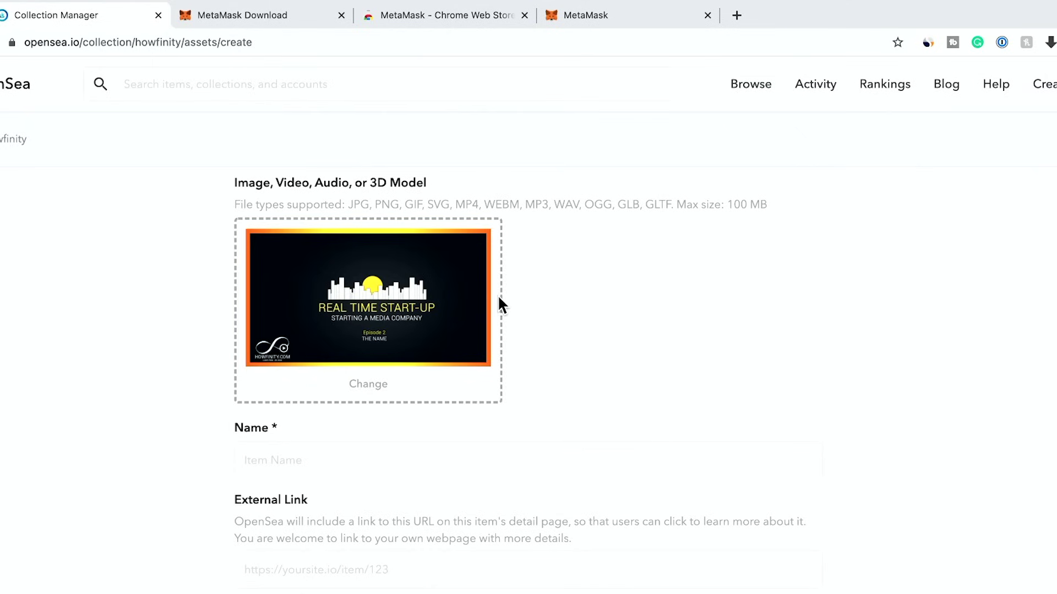
scroll(659, 317, "down", 3)
left_click(323, 302)
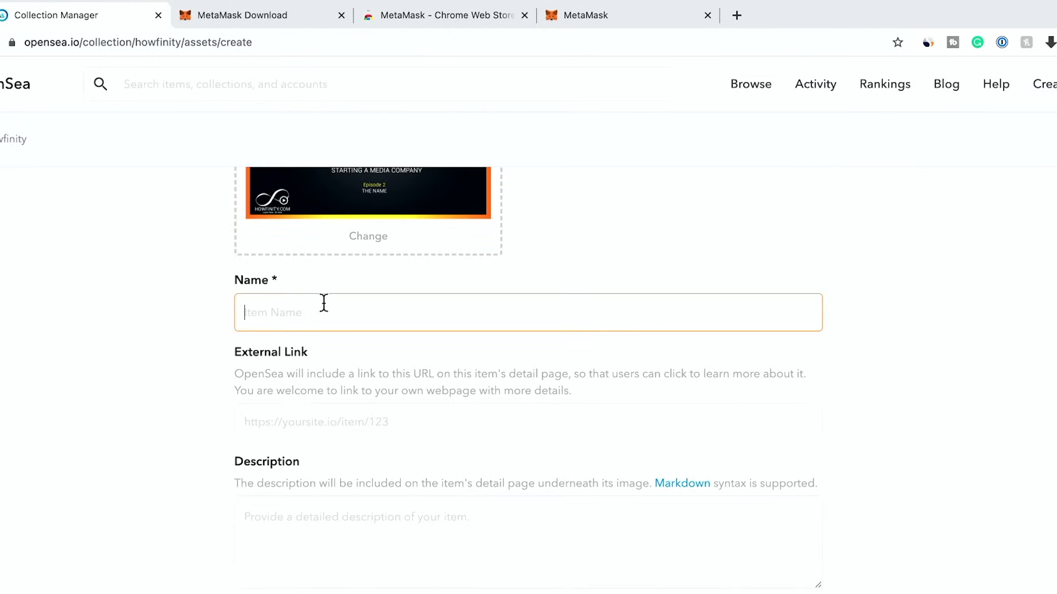
type("YouTube Tun")
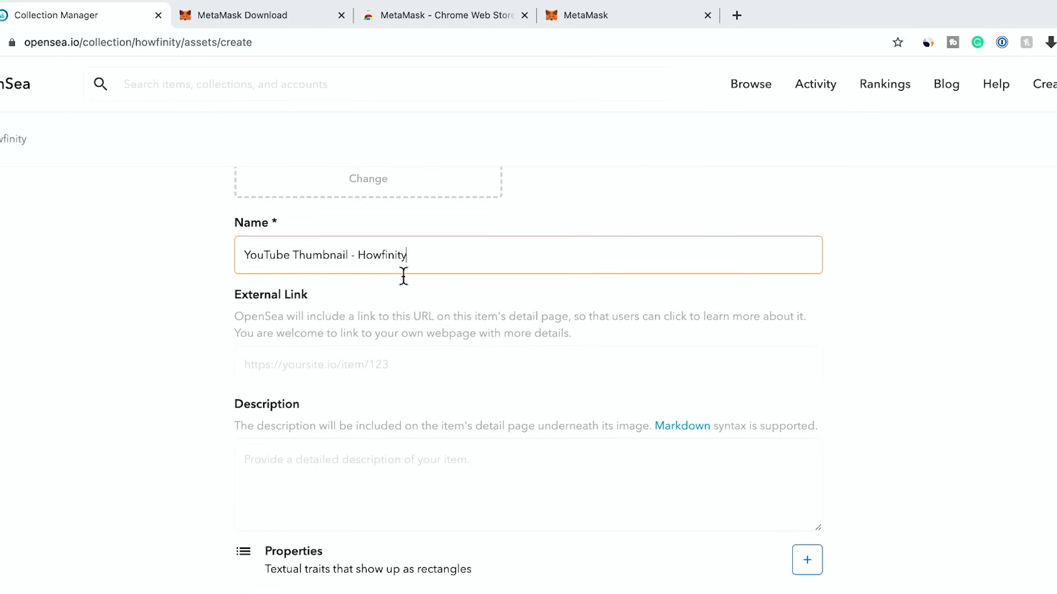
Review the properties and token supply options without changes, then create the item
scroll(172, 306, "down", 2)
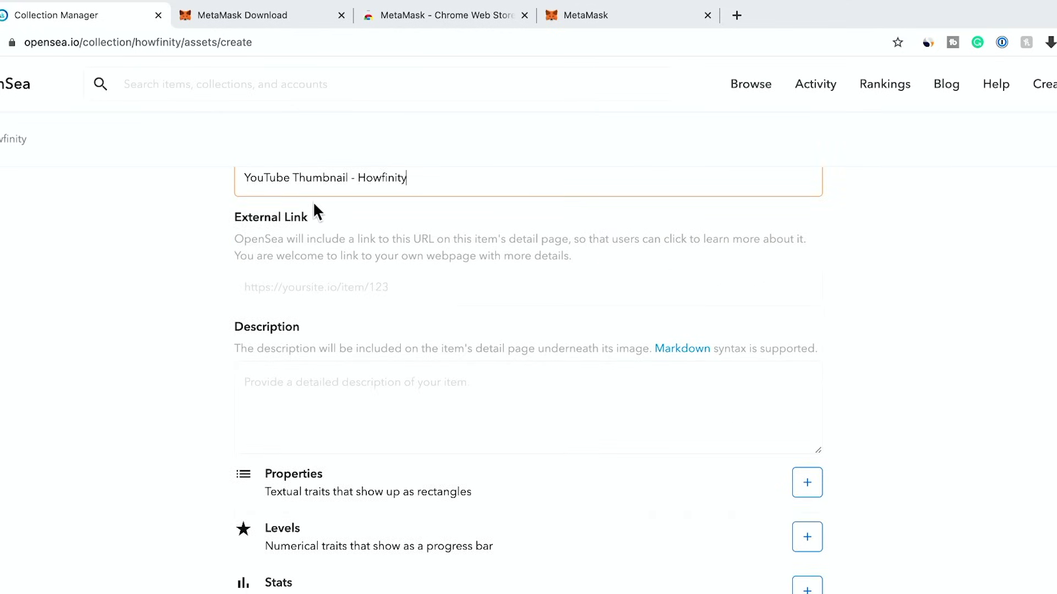
scroll(318, 280, "down", 1)
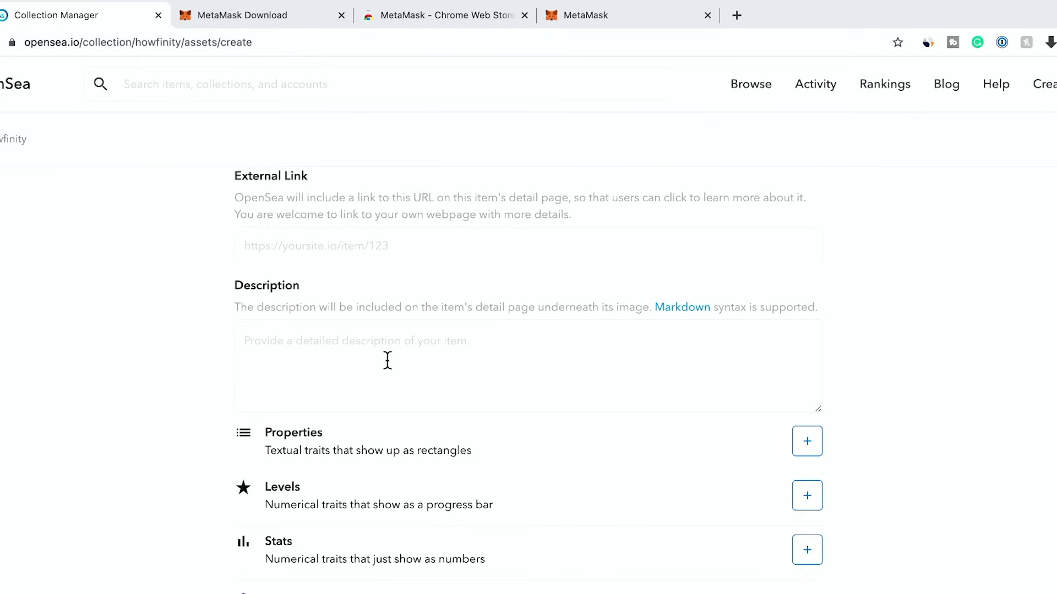
scroll(388, 360, "down", 2)
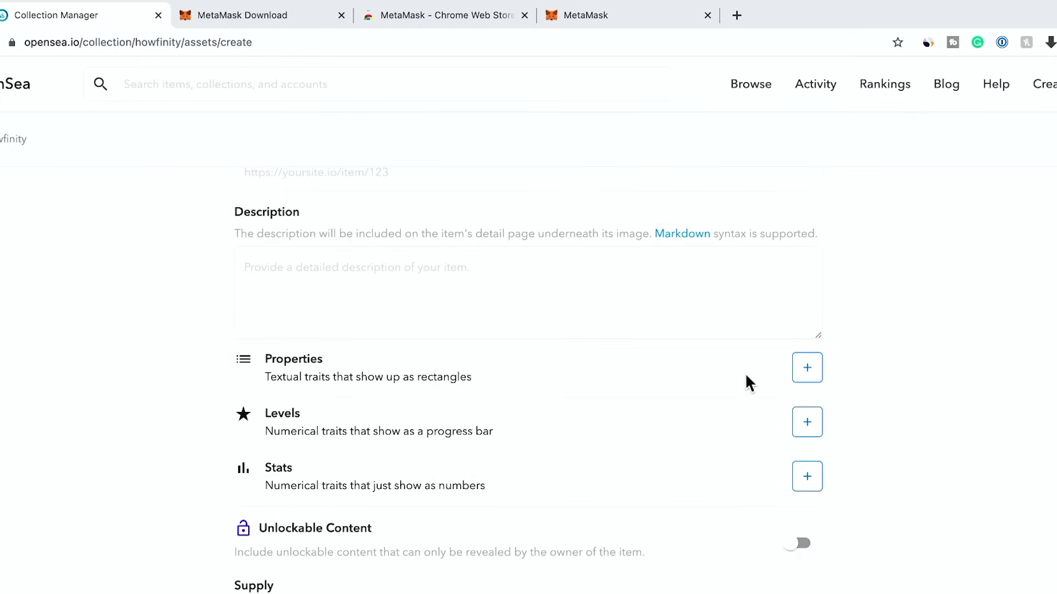
scroll(587, 386, "down", 3)
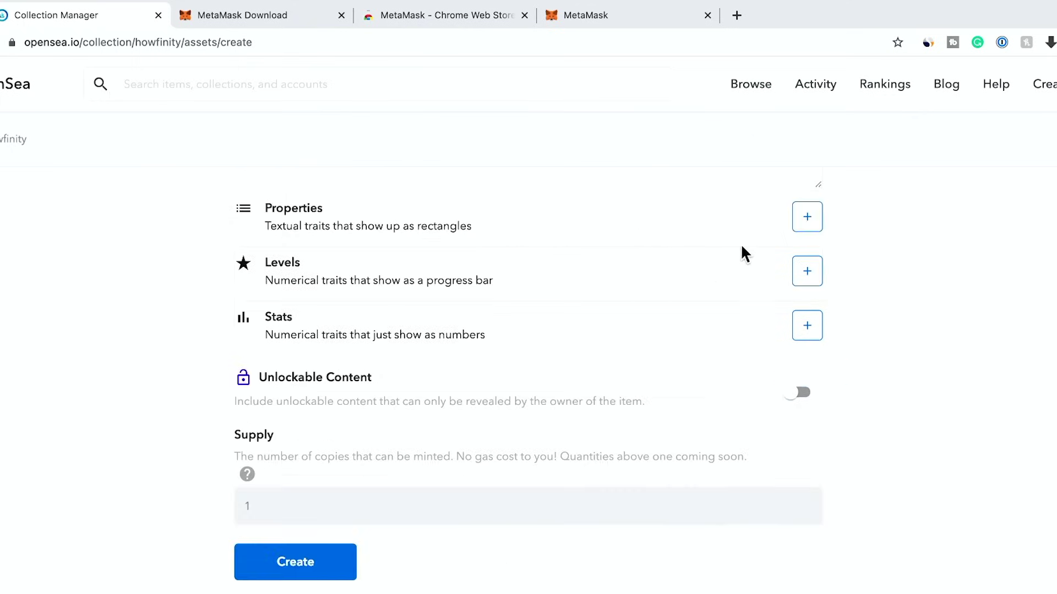
left_click(807, 217)
left_click(737, 137)
scroll(454, 352, "down", 1)
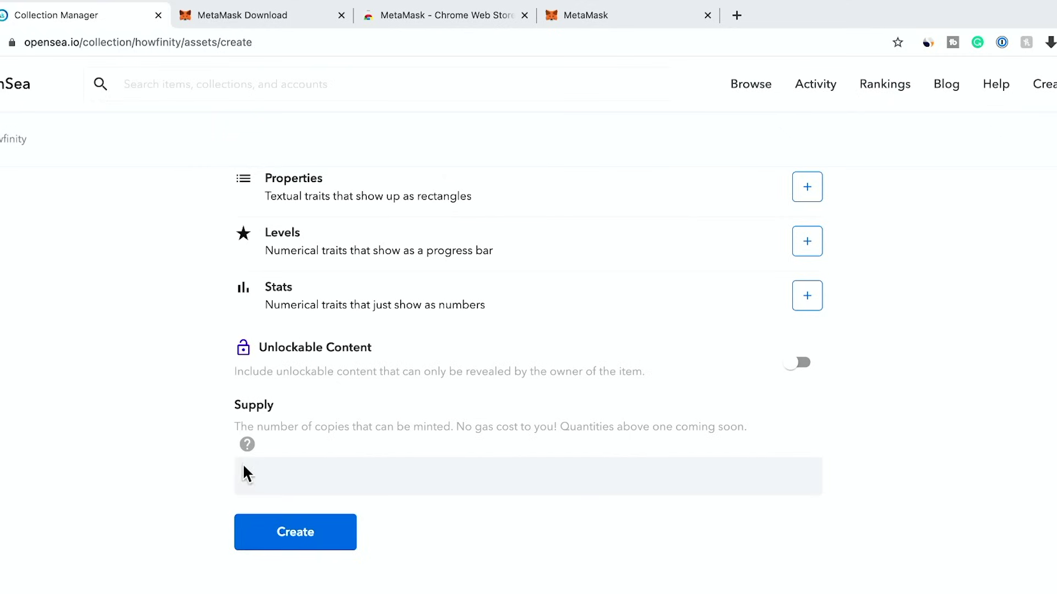
left_click(247, 445)
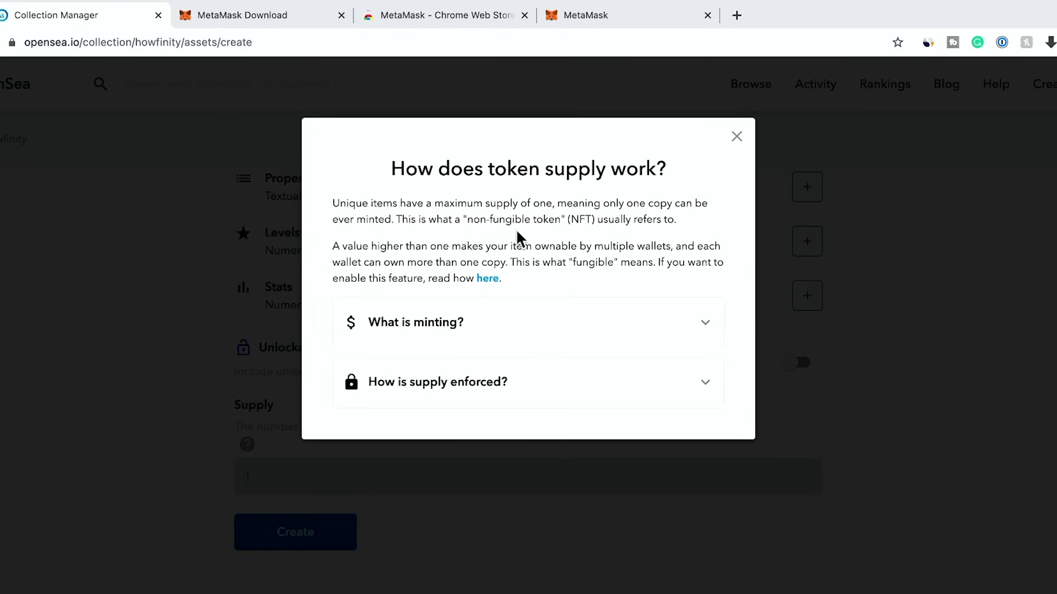
left_click(737, 138)
scroll(444, 451, "up", 10)
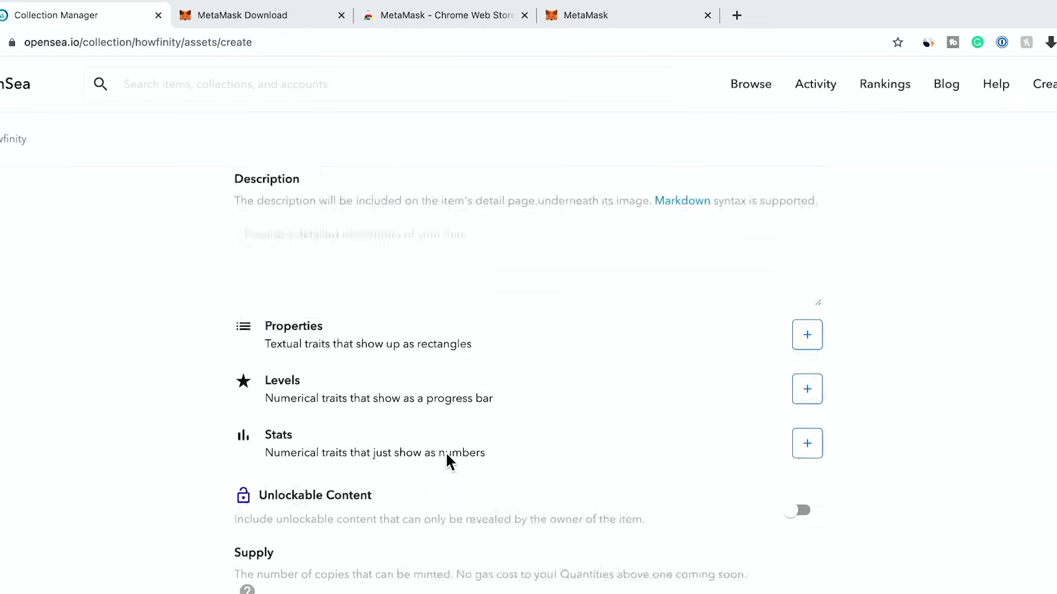
scroll(446, 453, "down", 10)
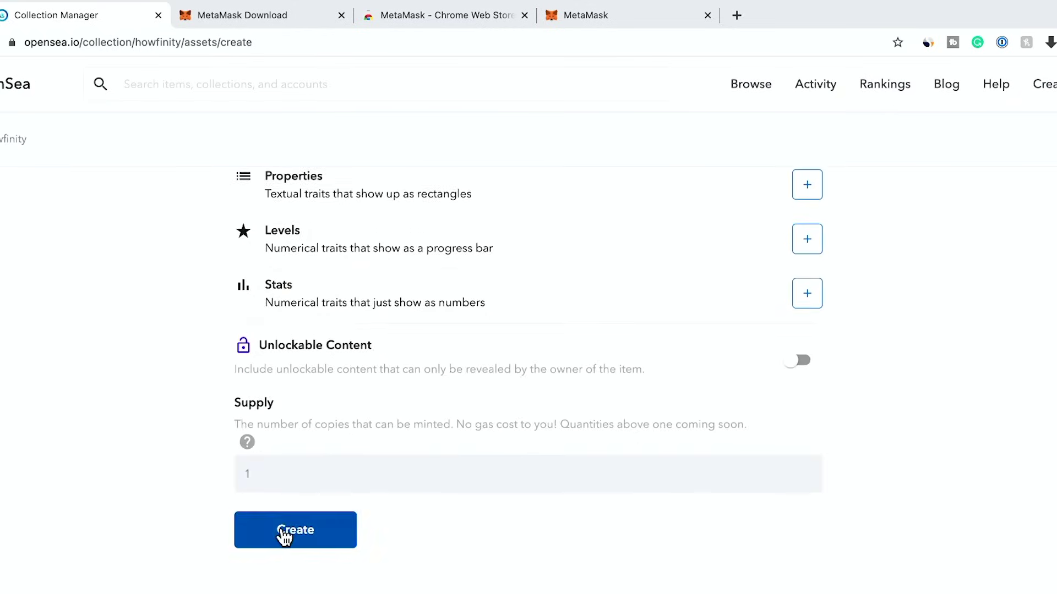
left_click(285, 533)
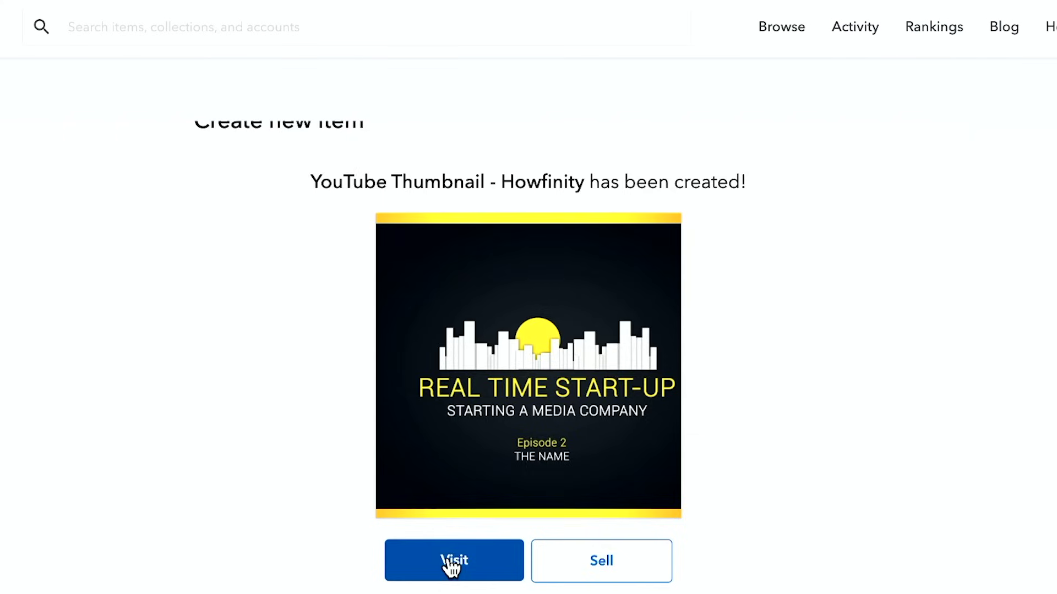
Go to the new item's page and open its fixed-price sale listing form
left_click(448, 559)
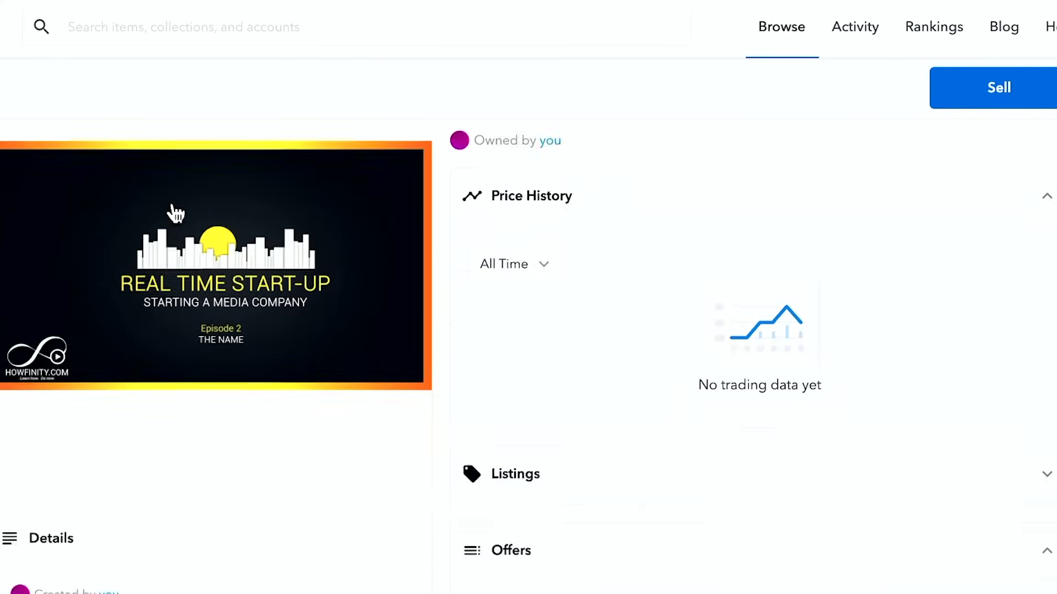
scroll(171, 212, "down", 5)
scroll(171, 212, "up", 7)
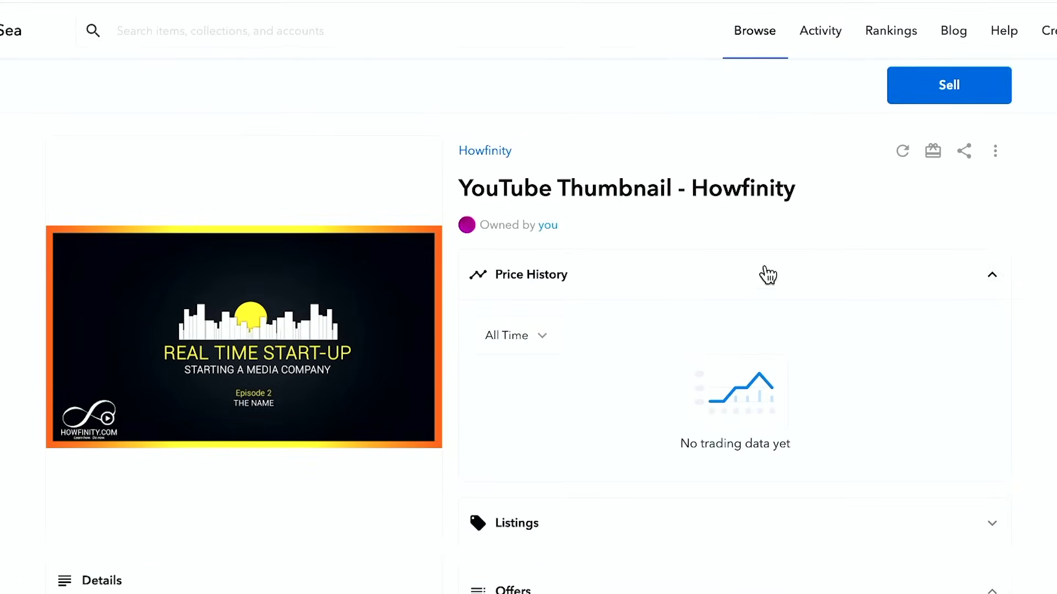
left_click(942, 91)
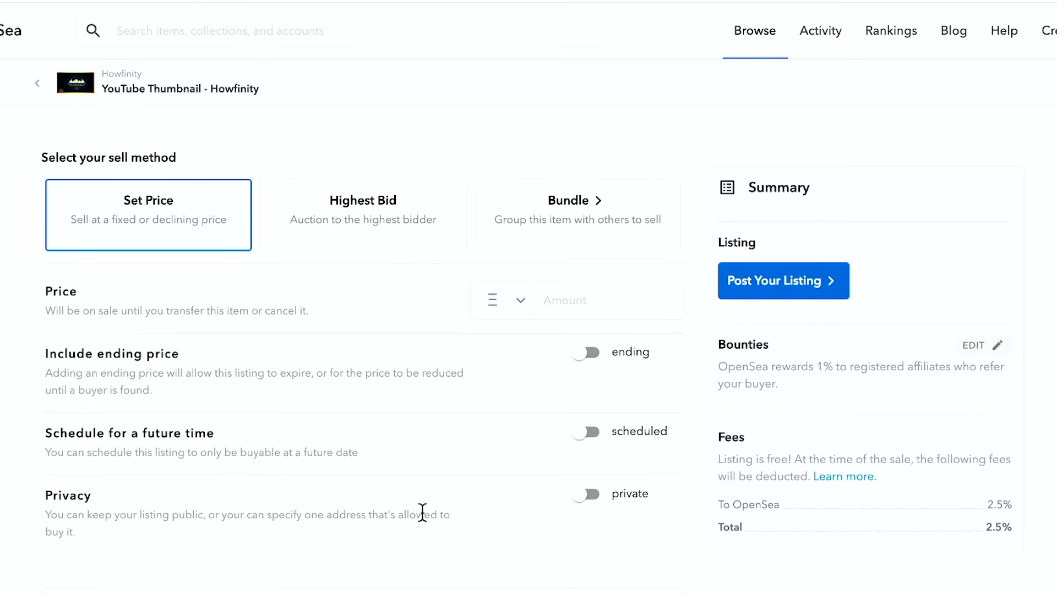
scroll(427, 432, "down", 2)
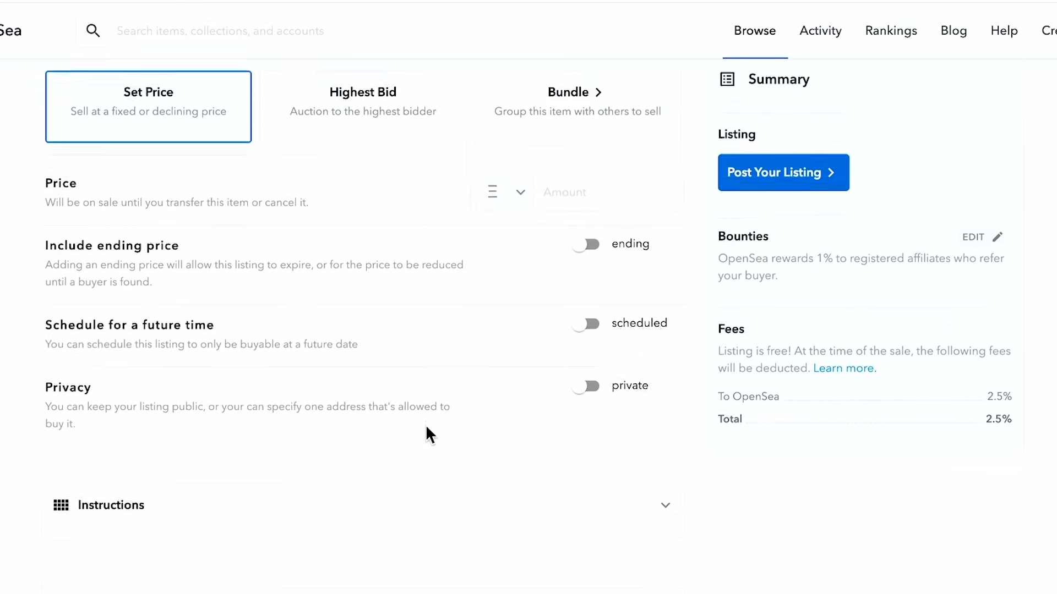
scroll(427, 432, "up", 2)
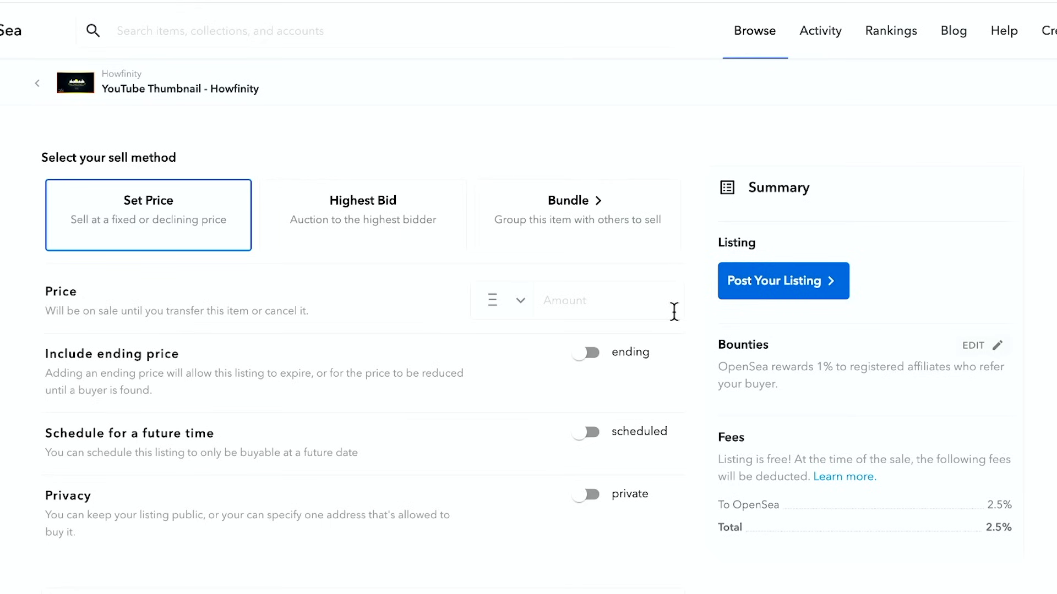
left_click(605, 307)
Enter a fixed price of 0.01 ETH and post the listing
type(".01")
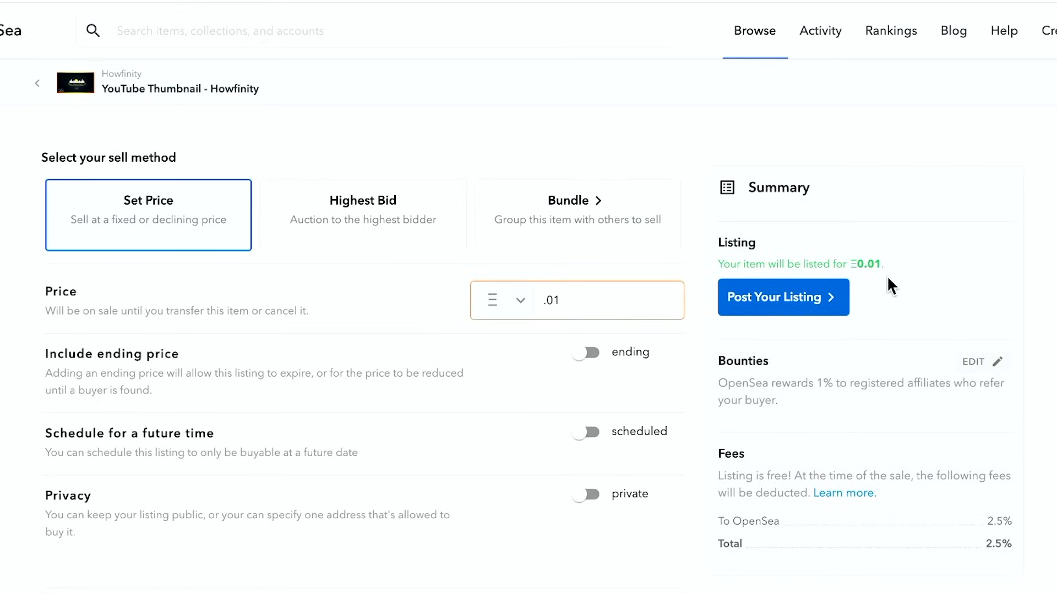
left_click(780, 302)
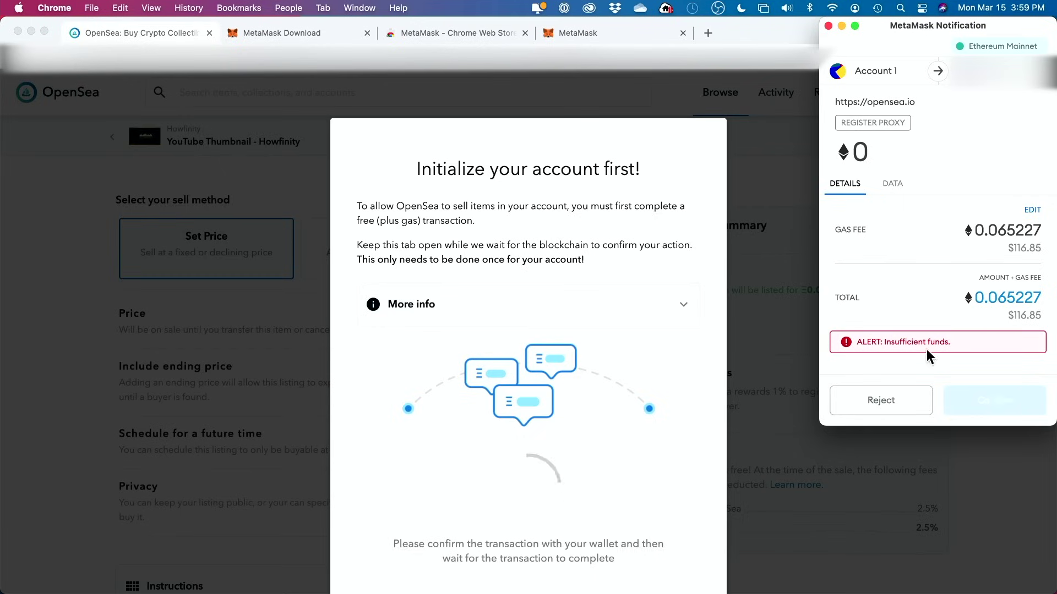
Bring the browser forward and read the one-time gas fee explanation for account initialization
left_click(741, 237)
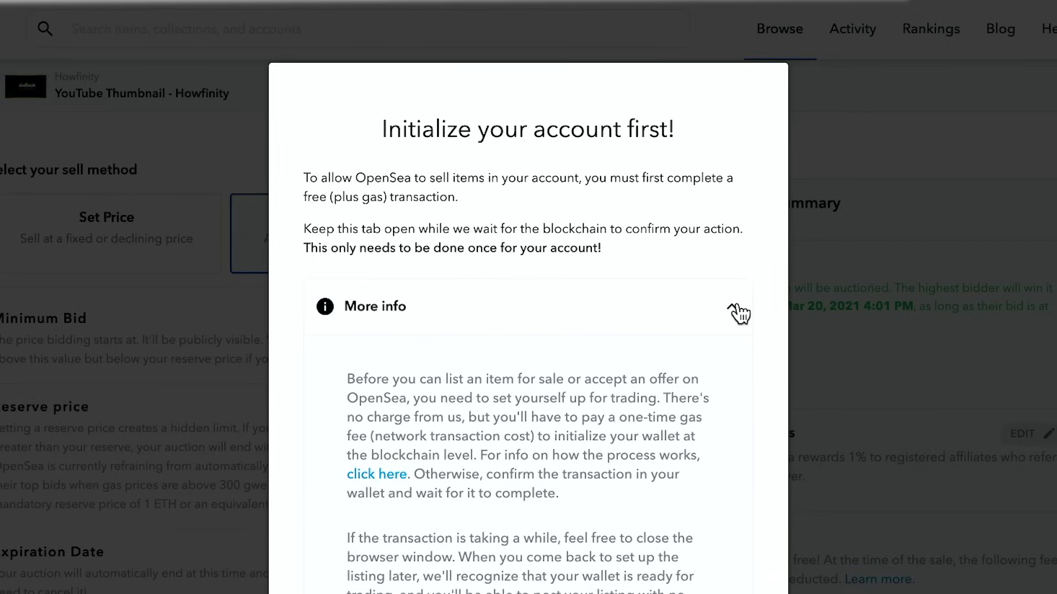
scroll(738, 309, "down", 3)
scroll(739, 306, "down", 1)
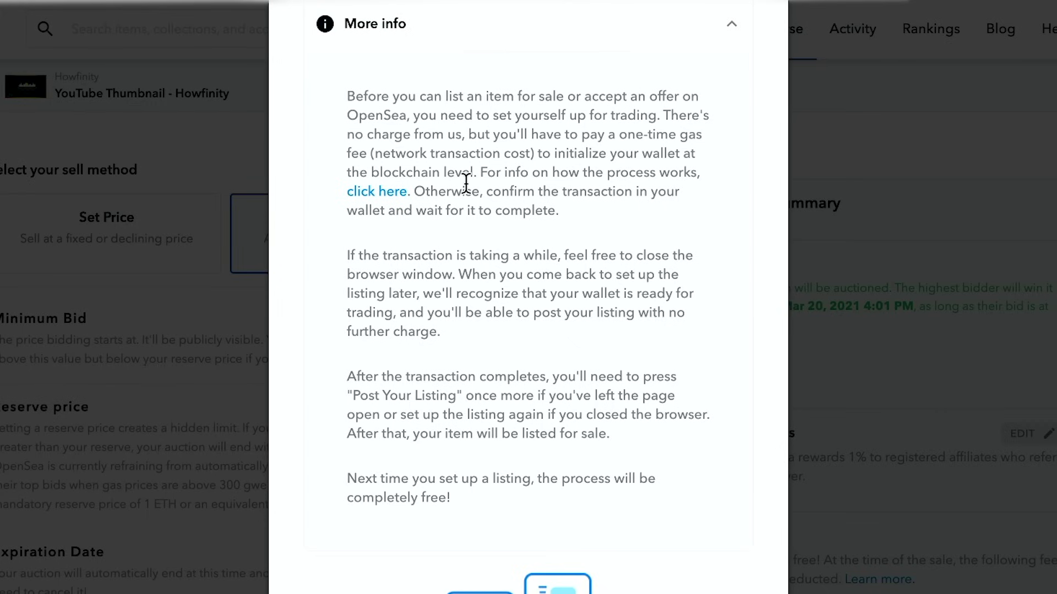
left_click(385, 193)
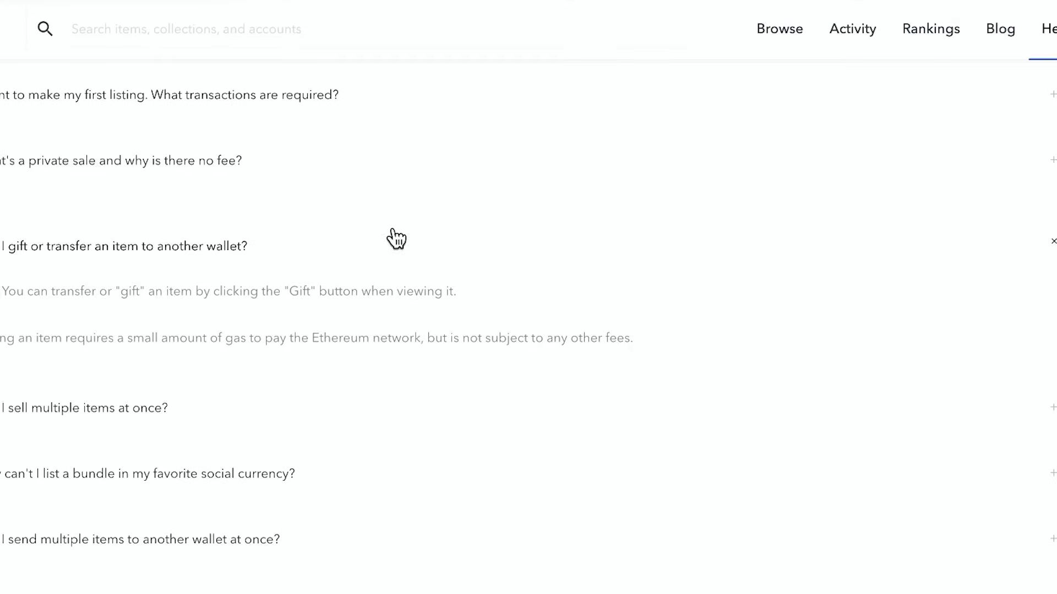
scroll(395, 238, "down", 8)
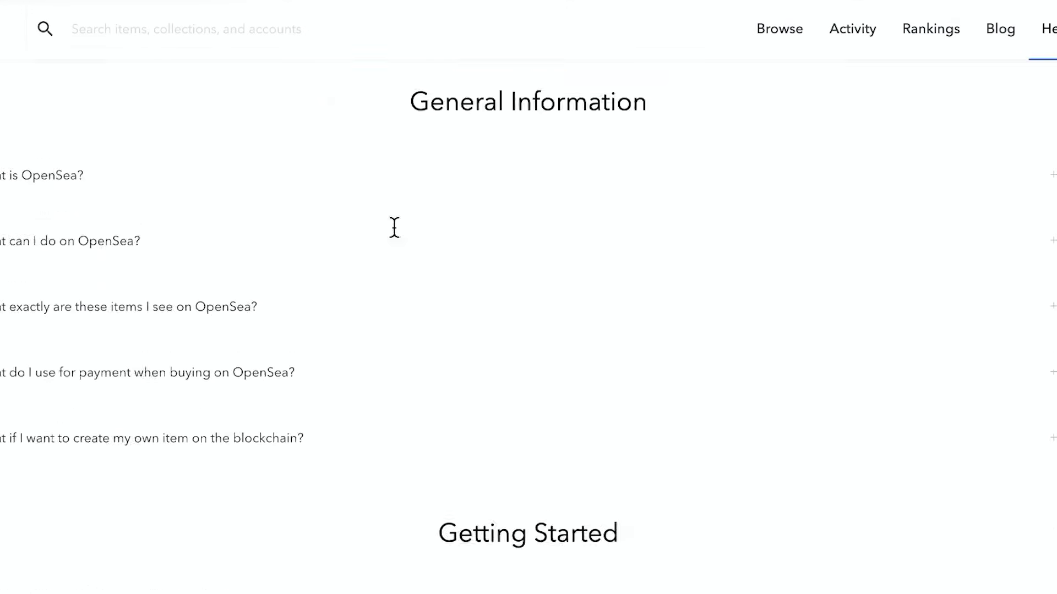
scroll(396, 238, "down", 5)
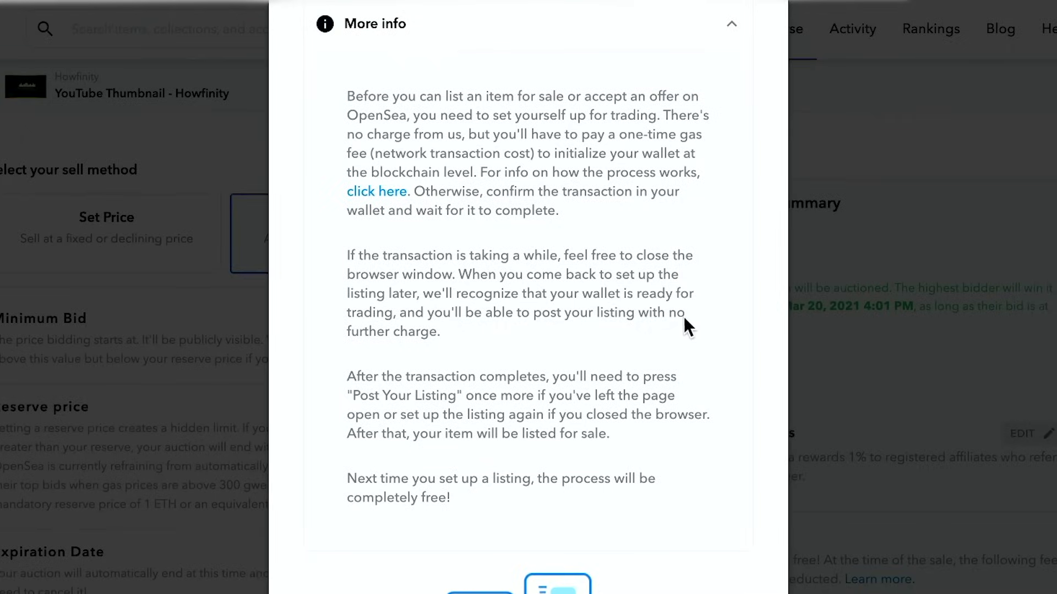
scroll(575, 326, "down", 1)
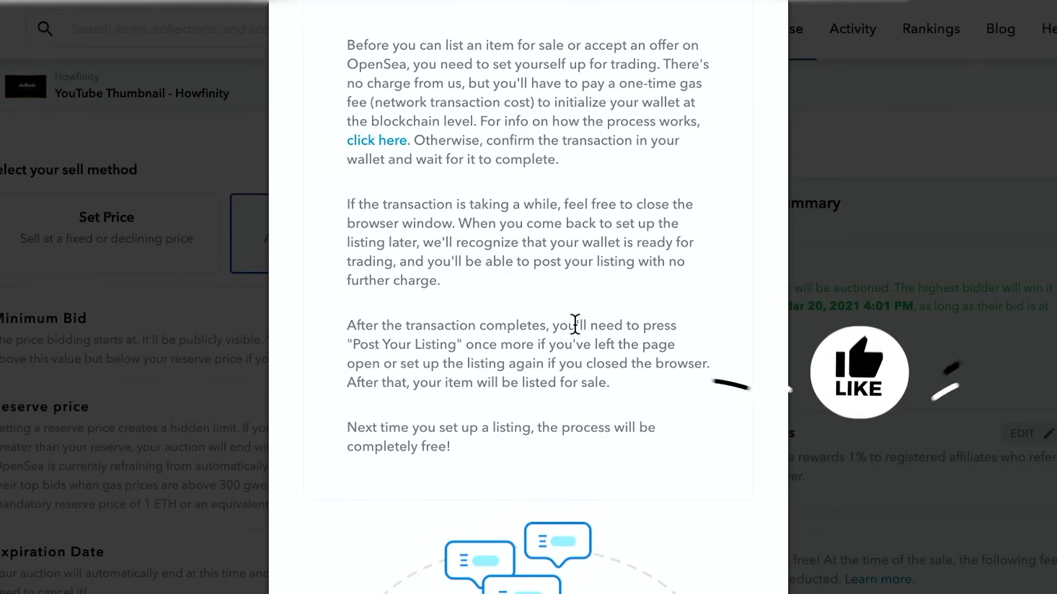
scroll(575, 325, "down", 1)
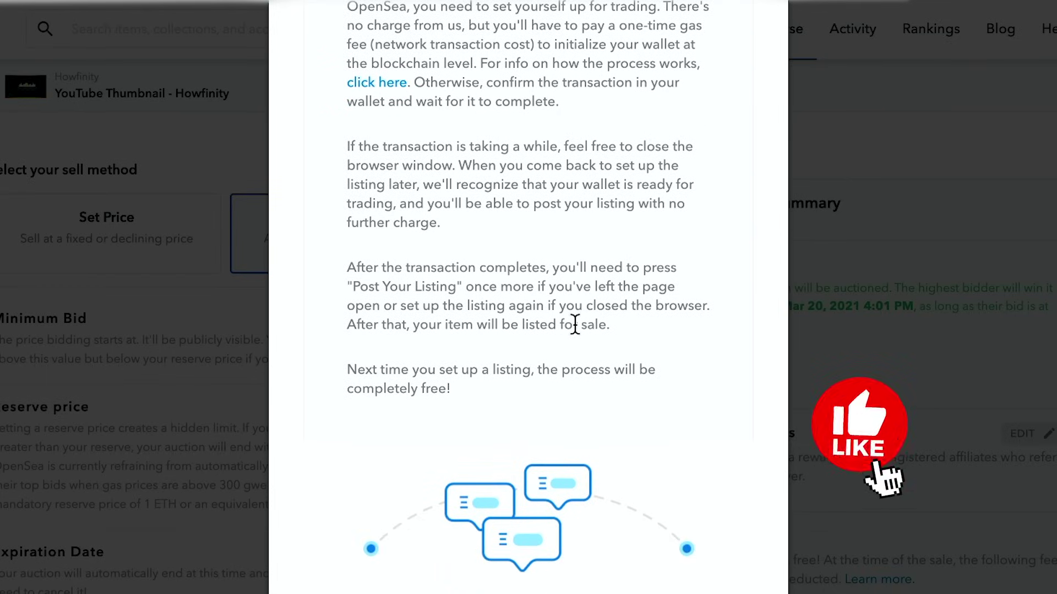
scroll(534, 297, "down", 1)
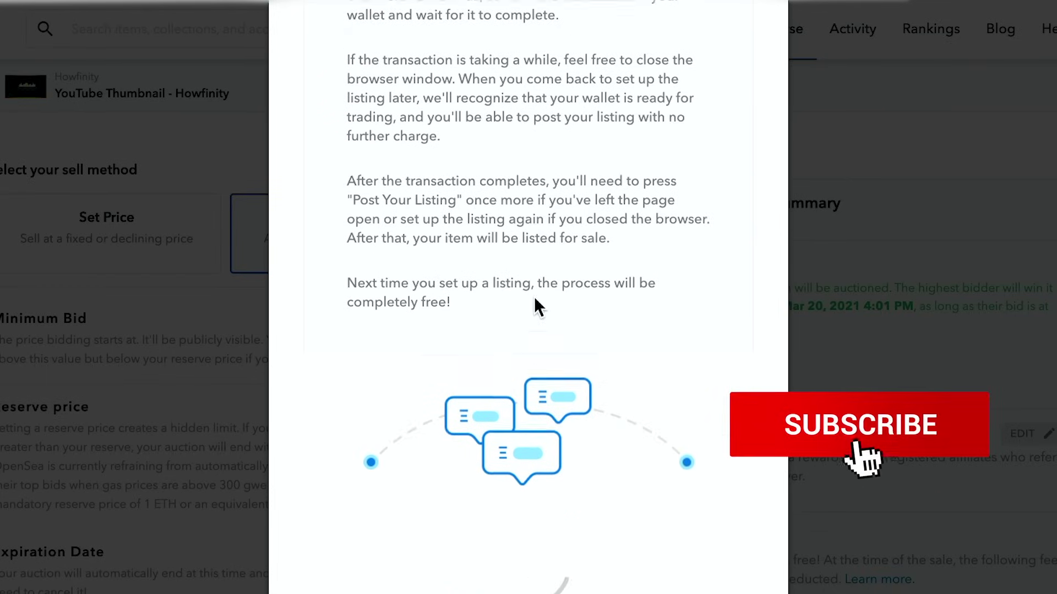